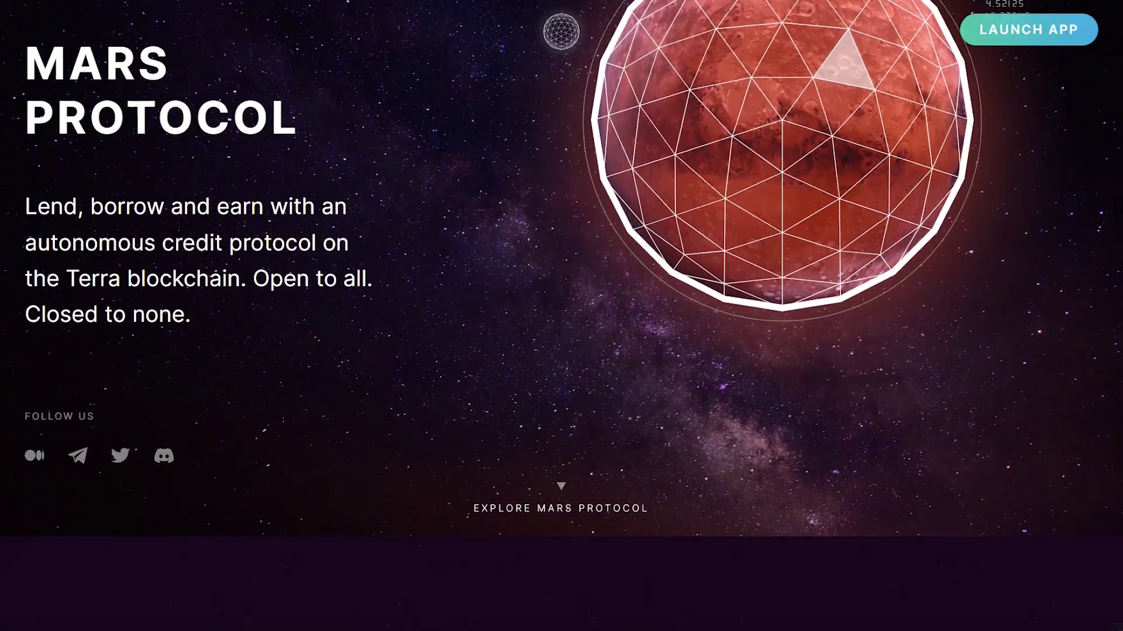
{"action": "scroll", "coordinate": [25, 371], "scroll_direction": "down", "scroll_amount": 3}
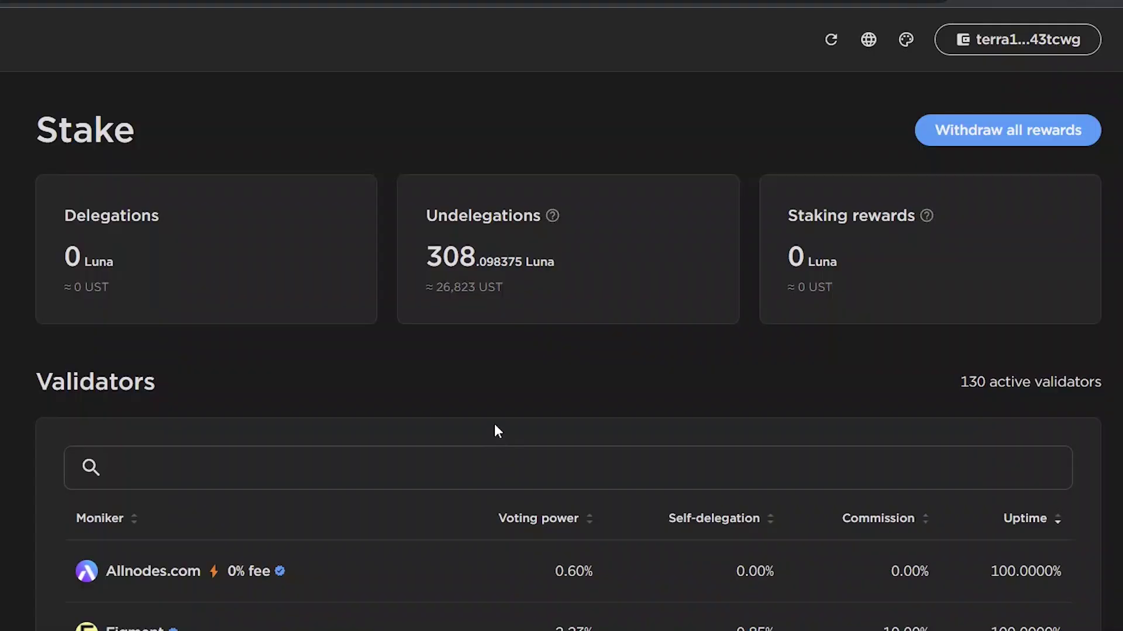
Open the Undelegations card to see the details of the 308 Luna being undelegated.
{"action": "left_click", "coordinate": [510, 270]}
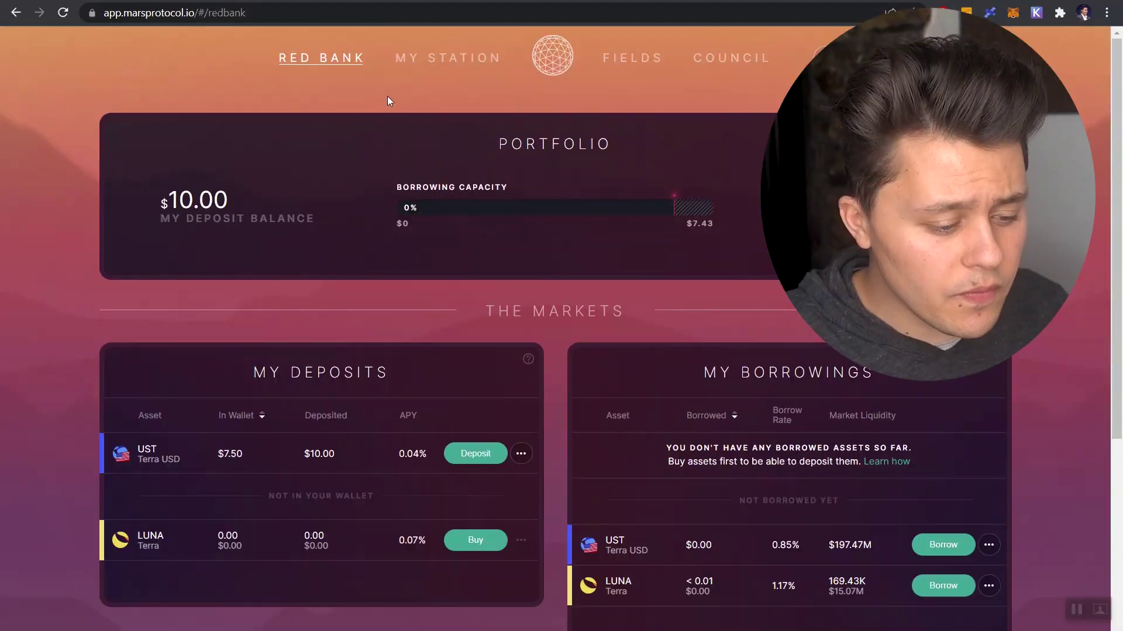
{"action": "scroll", "coordinate": [637, 122], "scroll_direction": "down", "scroll_amount": 2}
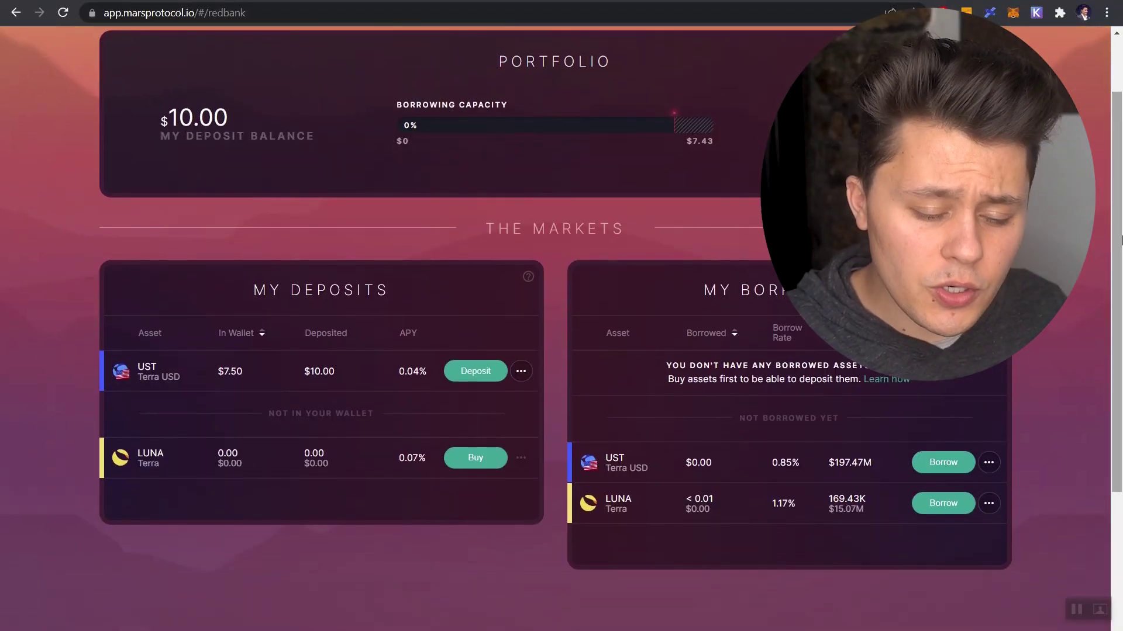
{"action": "scroll", "coordinate": [729, 287], "scroll_direction": "up", "scroll_amount": 1}
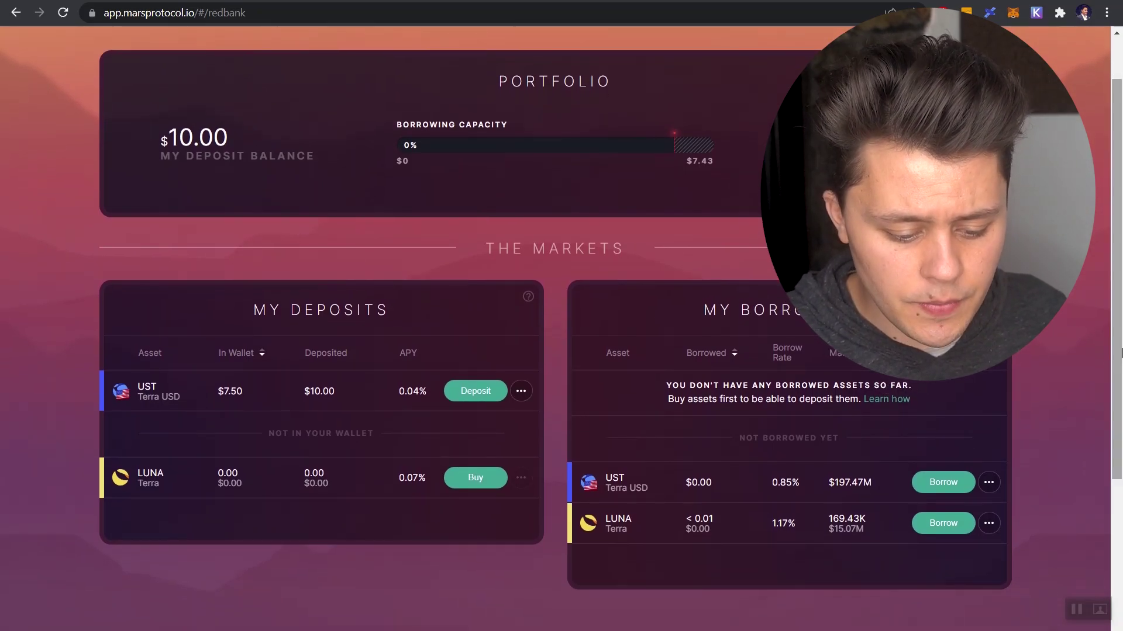
{"action": "scroll", "coordinate": [762, 345], "scroll_direction": "down", "scroll_amount": 1}
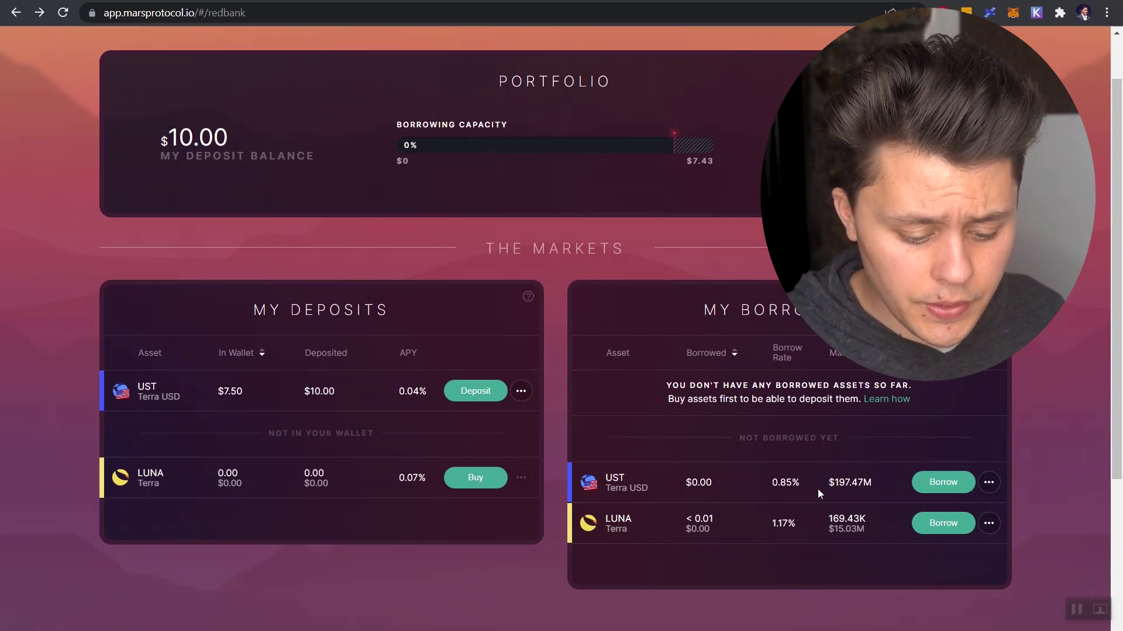
Start a LUNA borrow and set it to the maximum 0.083611 LUNA ($7.43).
{"action": "left_click", "coordinate": [938, 530]}
{"action": "left_click_drag", "start_coordinate": [384, 232], "coordinate": [711, 250]}
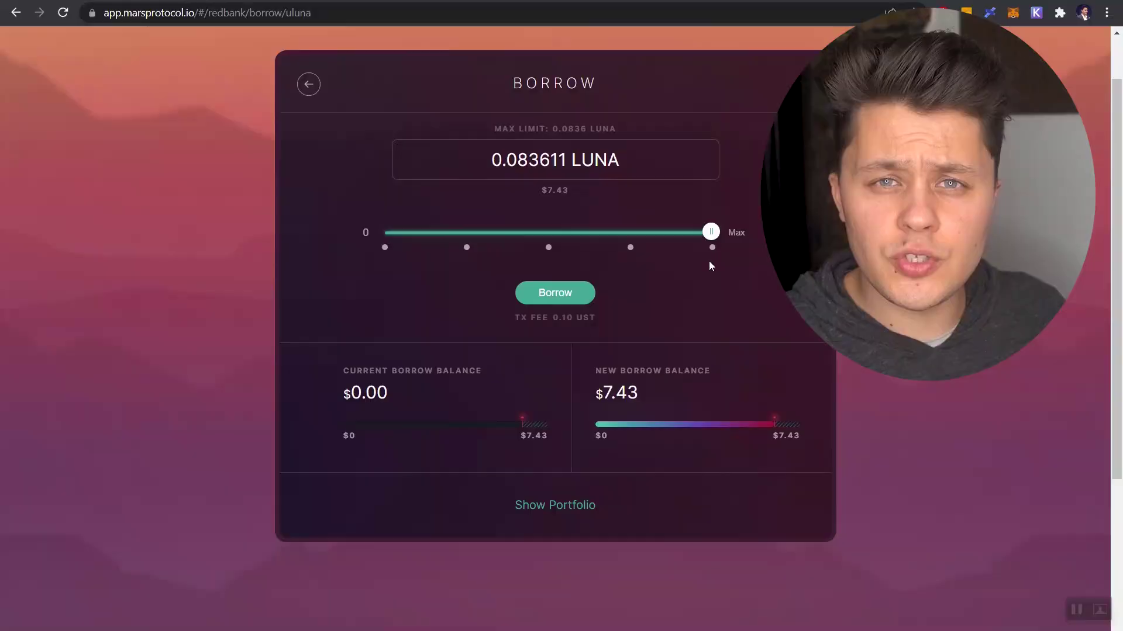
Pull the LUNA borrow amount back from Max to 0.055961 LUNA ($4.97).
{"action": "mouse_move", "coordinate": [709, 232]}
{"action": "left_mouse_down"}
{"action": "mouse_move", "coordinate": [678, 232]}
{"action": "mouse_move", "coordinate": [710, 233]}
{"action": "left_mouse_up"}
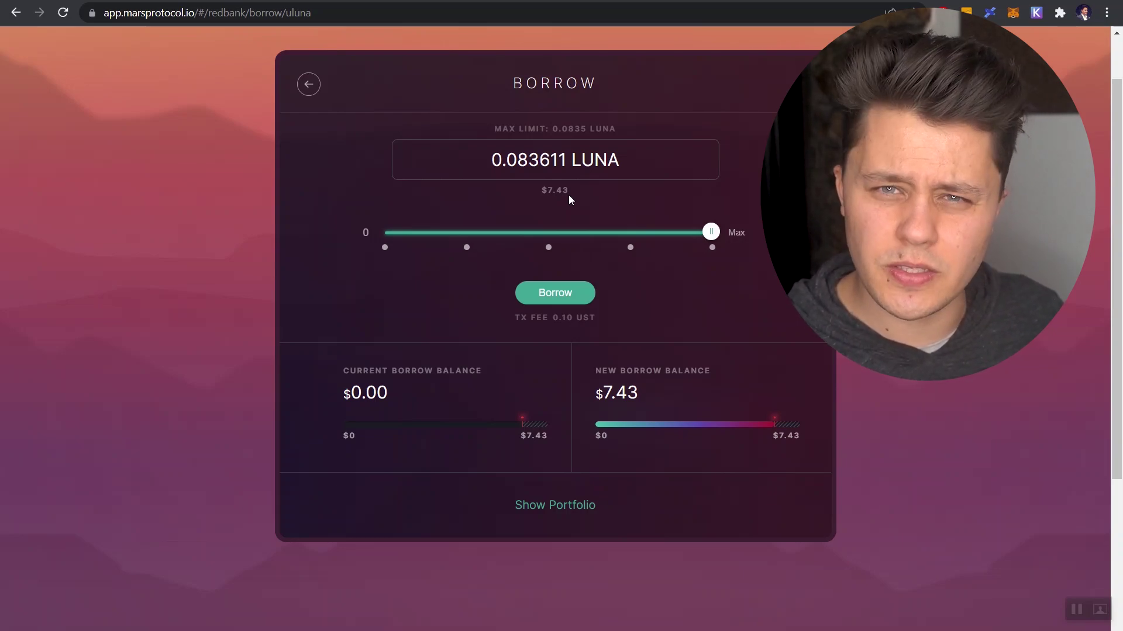
{"action": "left_click", "coordinate": [649, 233]}
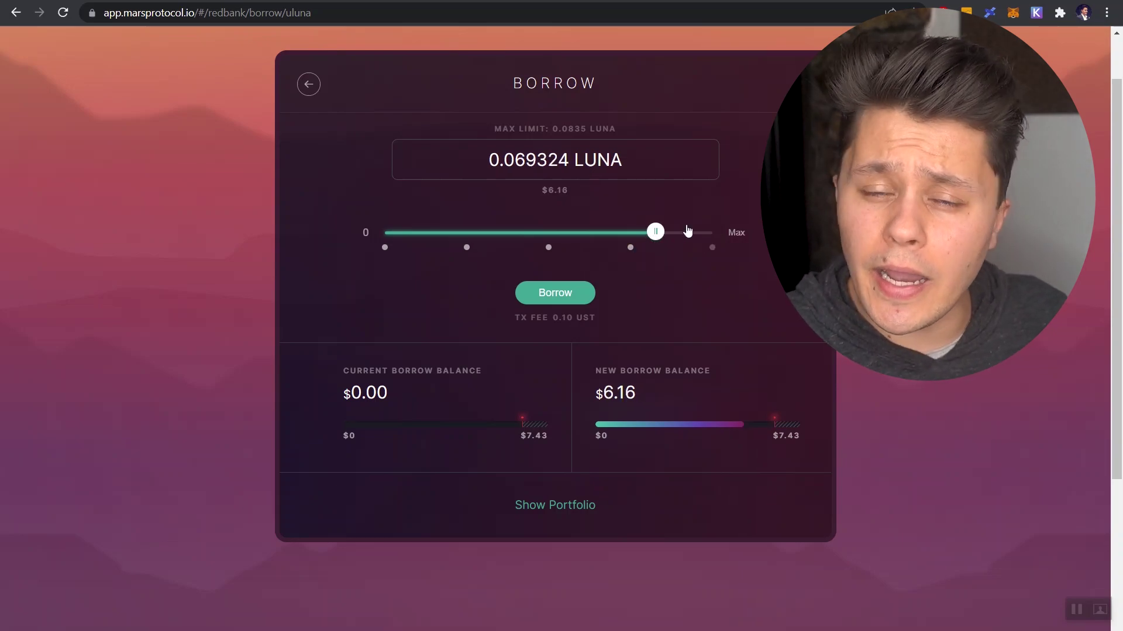
{"action": "left_click_drag", "start_coordinate": [650, 238], "coordinate": [603, 233]}
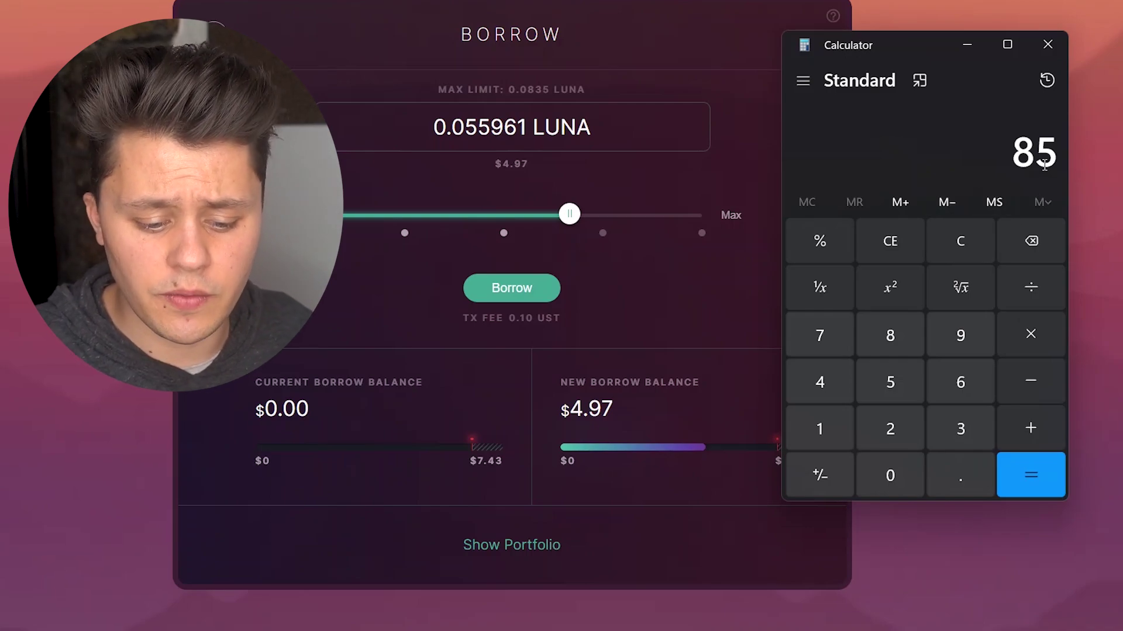
Compute 85 − 50 = 35 in Calculator.
{"action": "left_click", "coordinate": [1038, 387]}
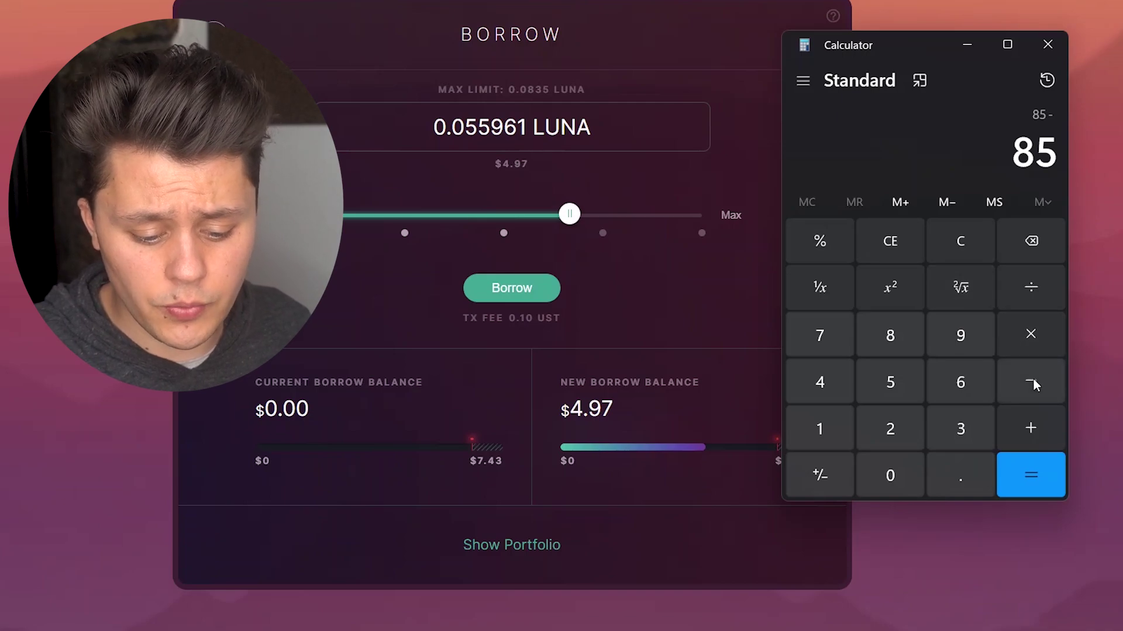
{"action": "left_click", "coordinate": [886, 384]}
{"action": "left_click", "coordinate": [898, 462]}
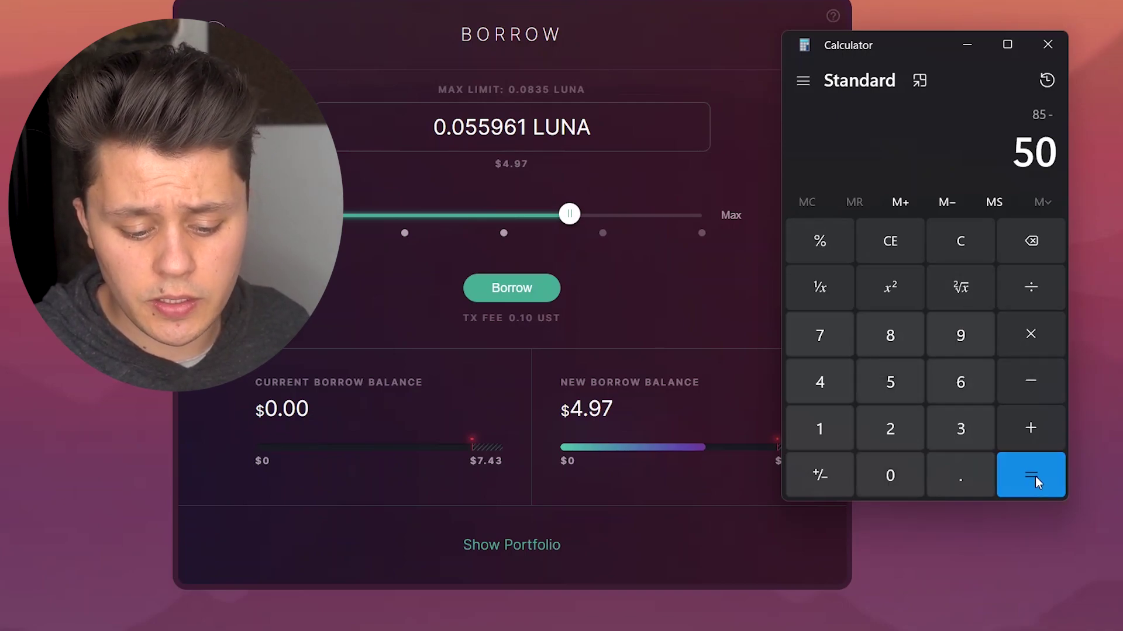
{"action": "left_click", "coordinate": [1034, 481]}
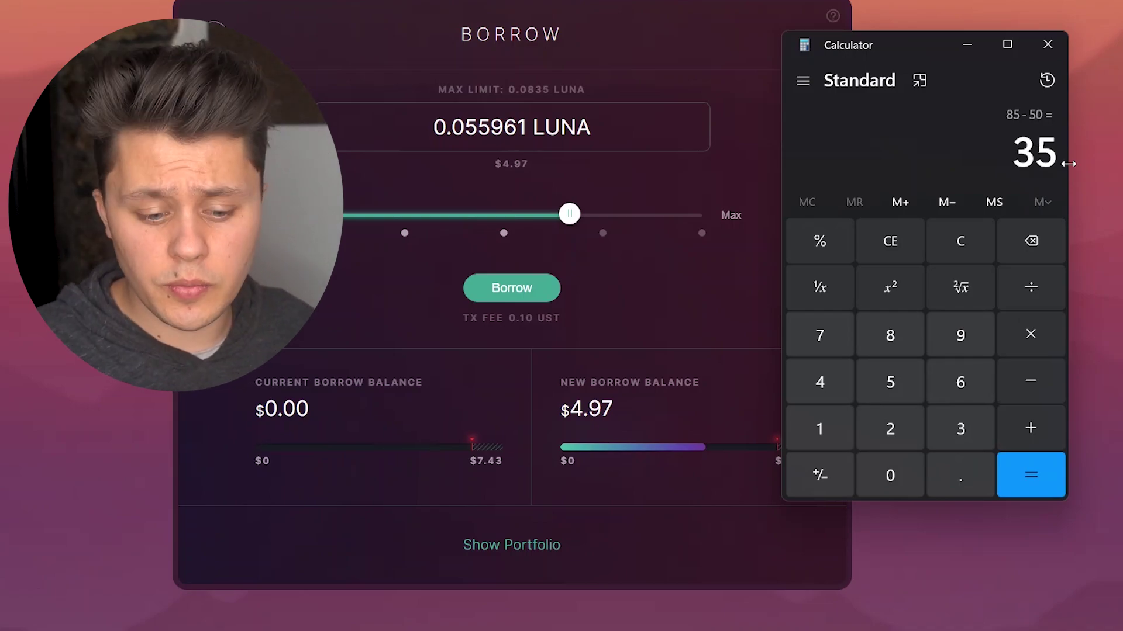
Clear the Calculator and compute 35 ÷ 50 = 0.7.
{"action": "left_click", "coordinate": [952, 256]}
{"action": "left_click", "coordinate": [960, 430]}
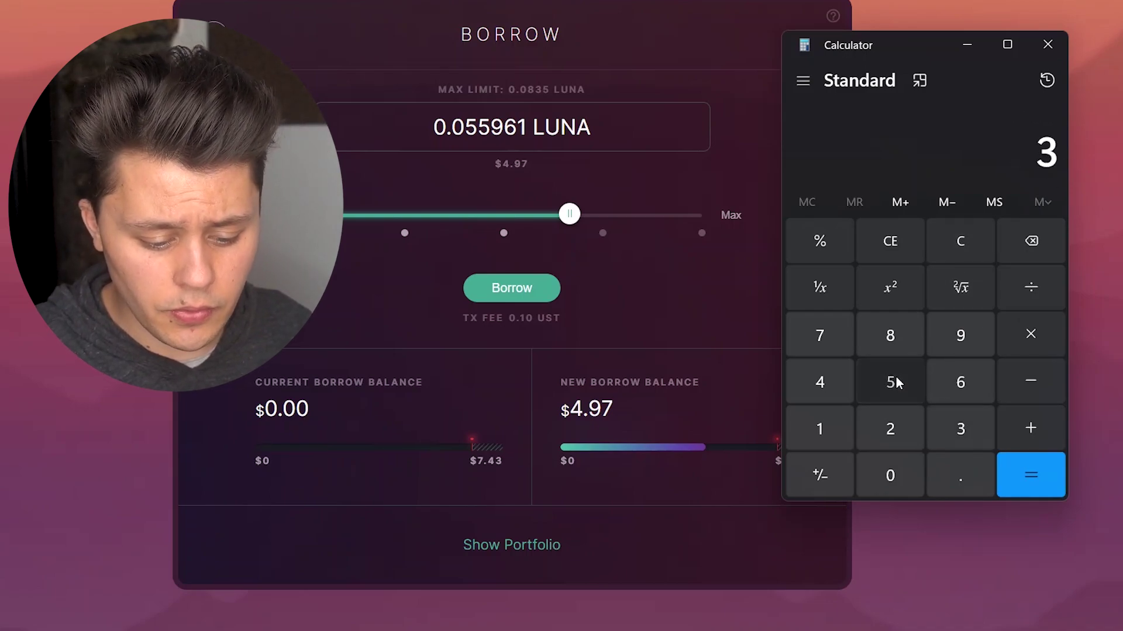
{"action": "left_click", "coordinate": [893, 379]}
{"action": "left_click", "coordinate": [1023, 295]}
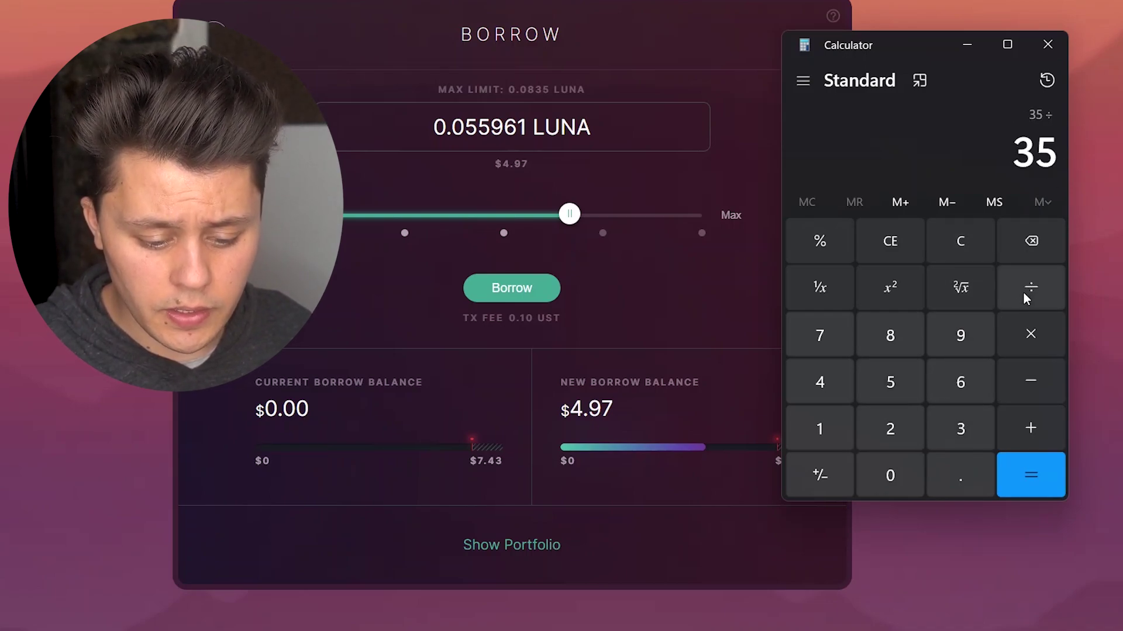
{"action": "left_click", "coordinate": [890, 384]}
{"action": "left_click", "coordinate": [894, 481]}
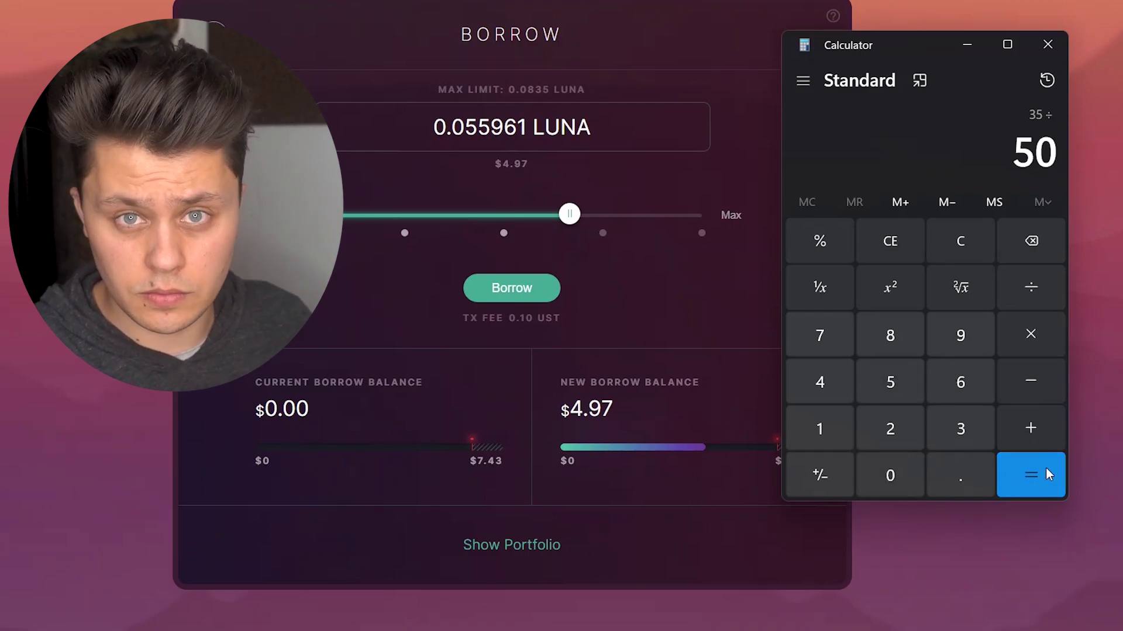
{"action": "left_click", "coordinate": [1047, 474]}
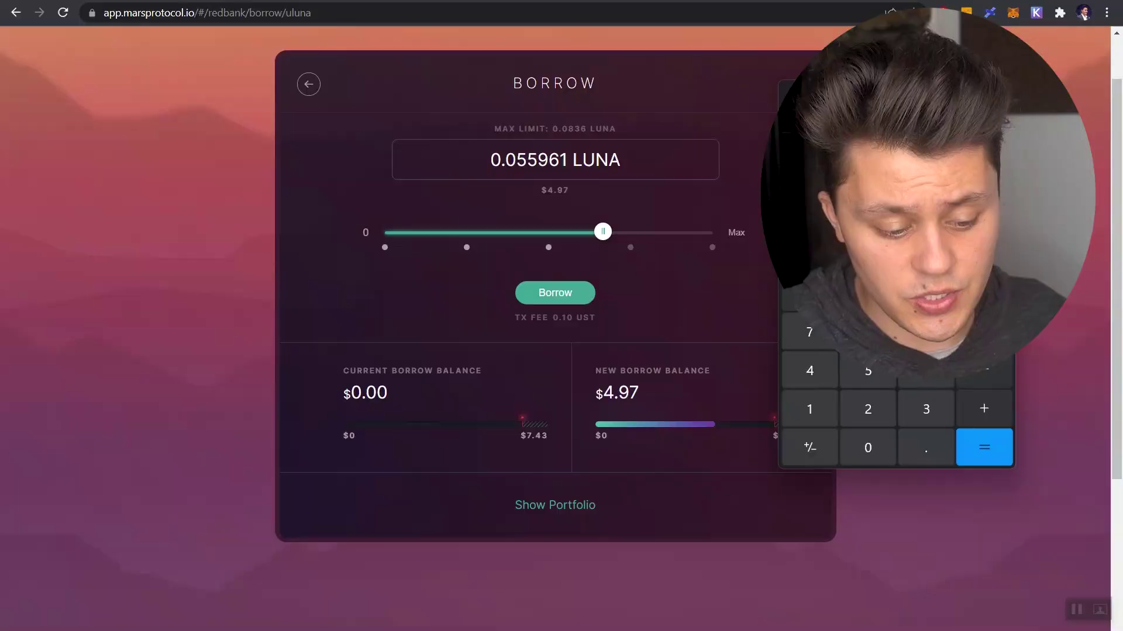
Submit the 0.055961 LUNA borrow, approve it in Terra Station, and return to Red Bank.
{"action": "left_click", "coordinate": [589, 150]}
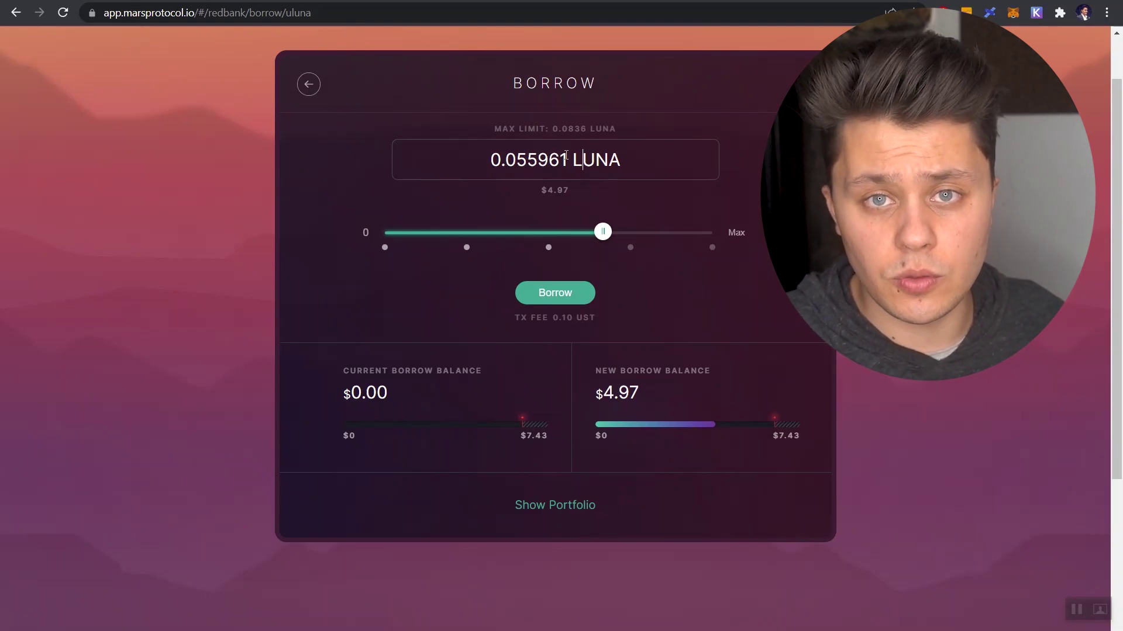
{"action": "left_click", "coordinate": [555, 294]}
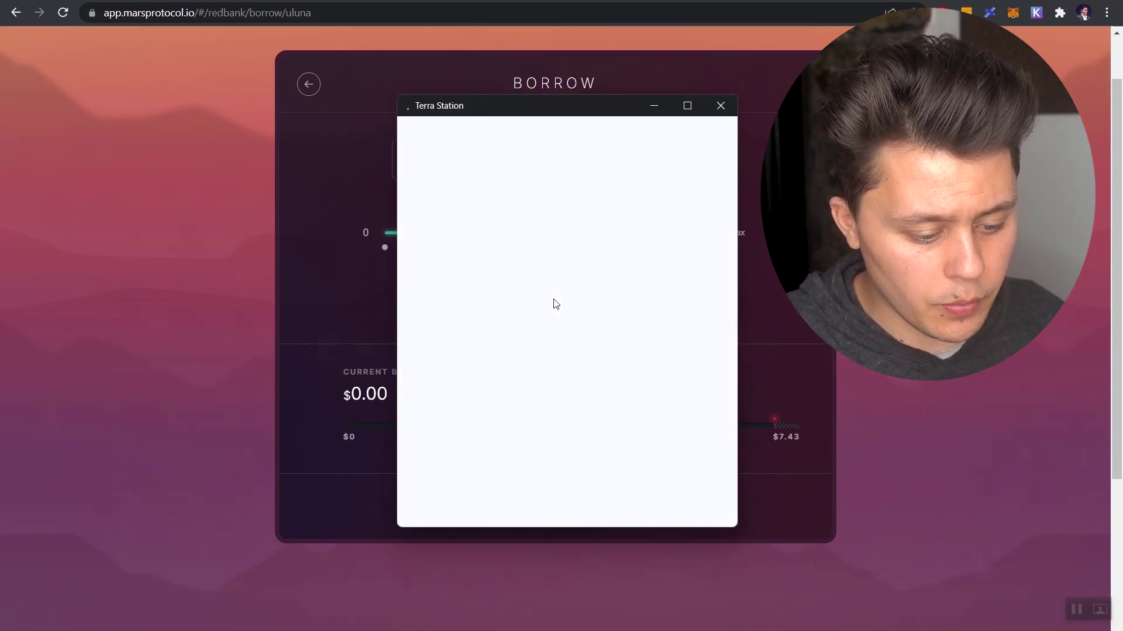
{"action": "left_click", "coordinate": [650, 471]}
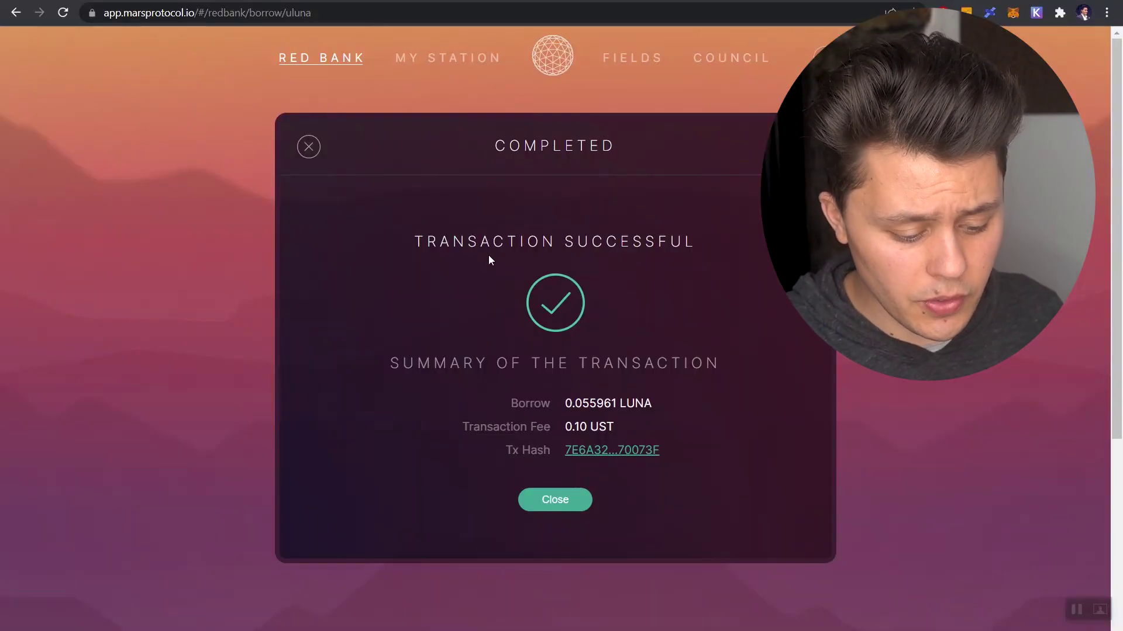
{"action": "left_click", "coordinate": [555, 501]}
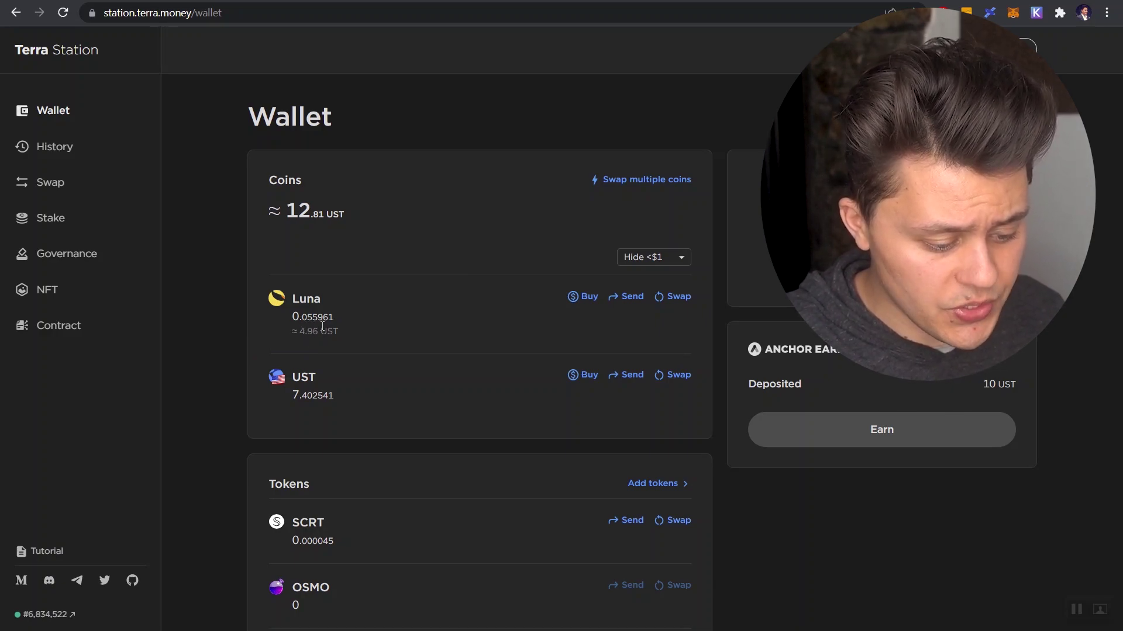
Check the Luna holding worth 4.96 UST and its 0.055961 Luna send entry in History.
{"action": "left_click_drag", "start_coordinate": [302, 336], "coordinate": [321, 331]}
{"action": "left_click", "coordinate": [325, 331]}
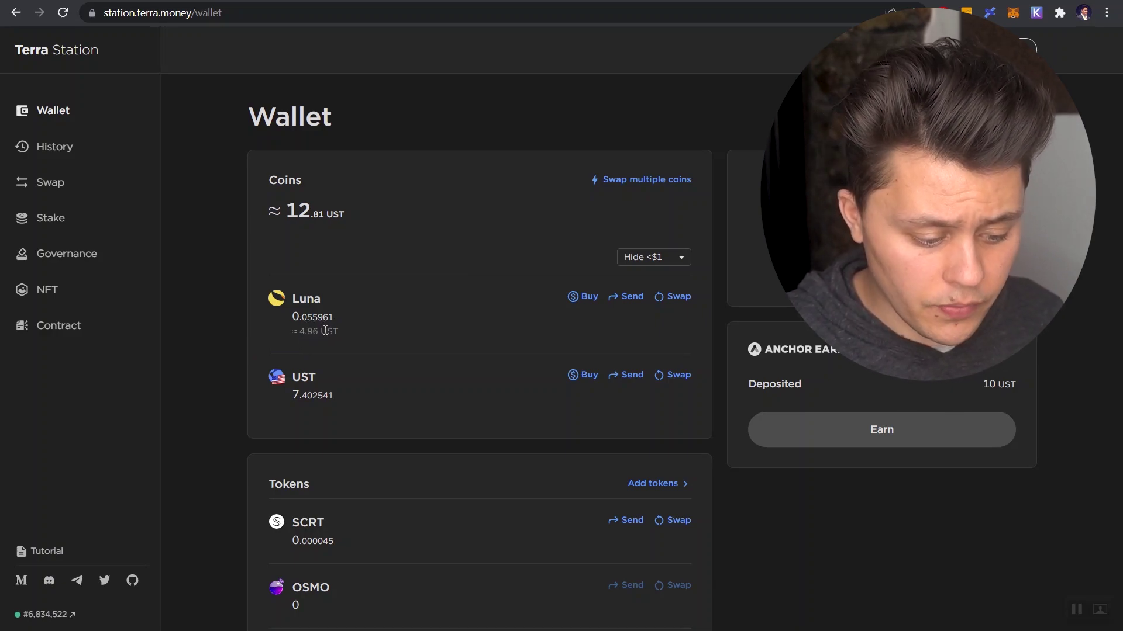
{"action": "left_click", "coordinate": [52, 147]}
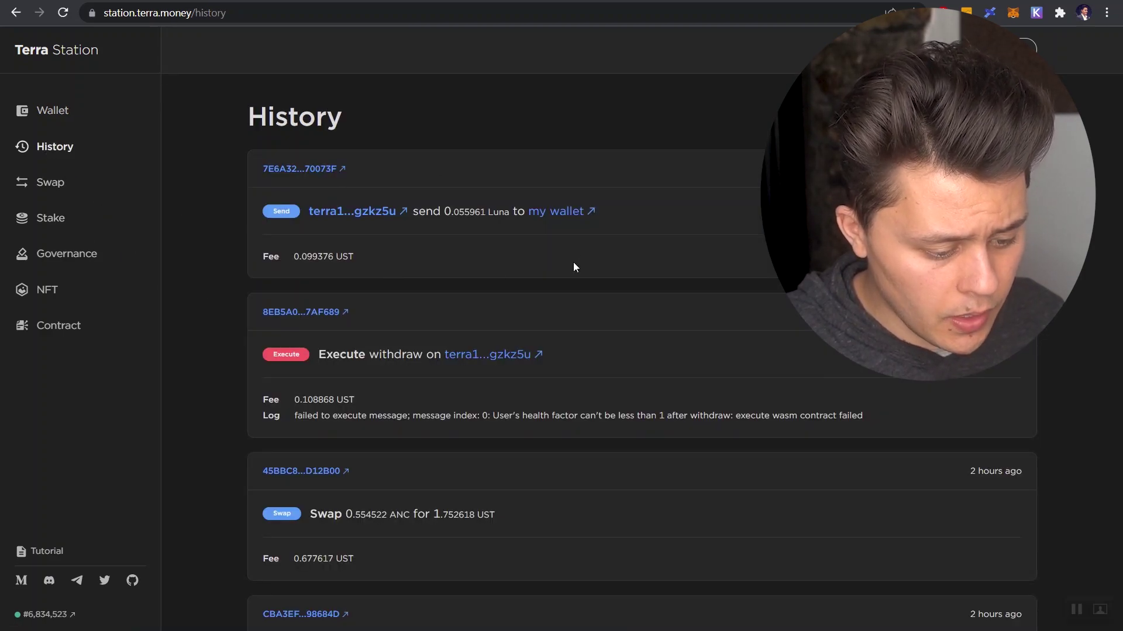
{"action": "left_click_drag", "start_coordinate": [449, 214], "coordinate": [484, 216]}
{"action": "left_click", "coordinate": [487, 216]}
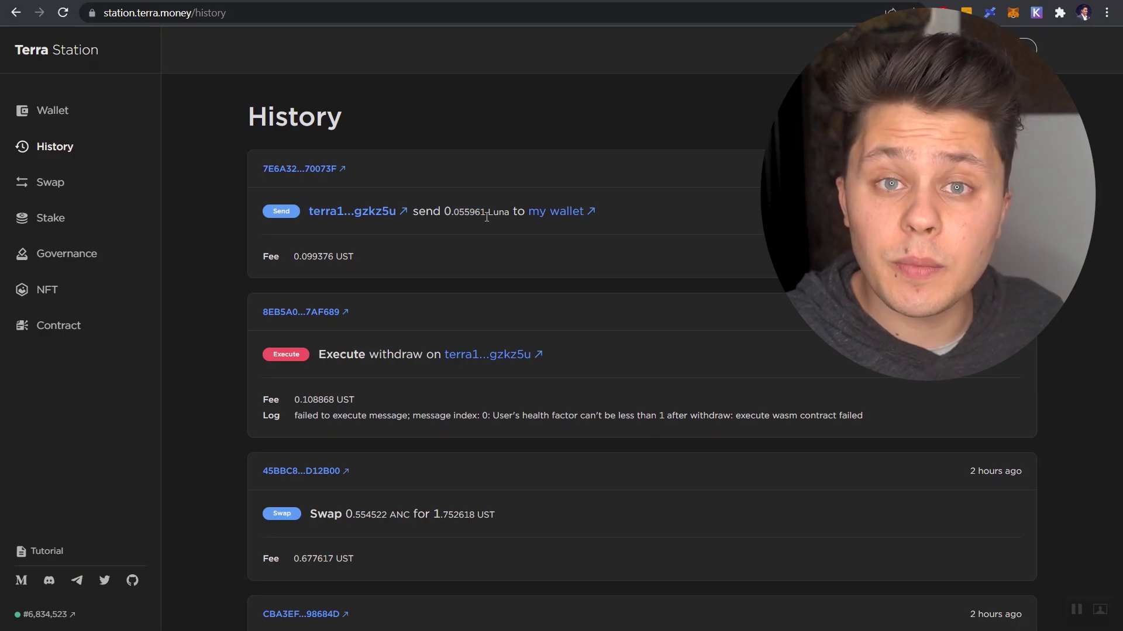
{"action": "left_click", "coordinate": [54, 124]}
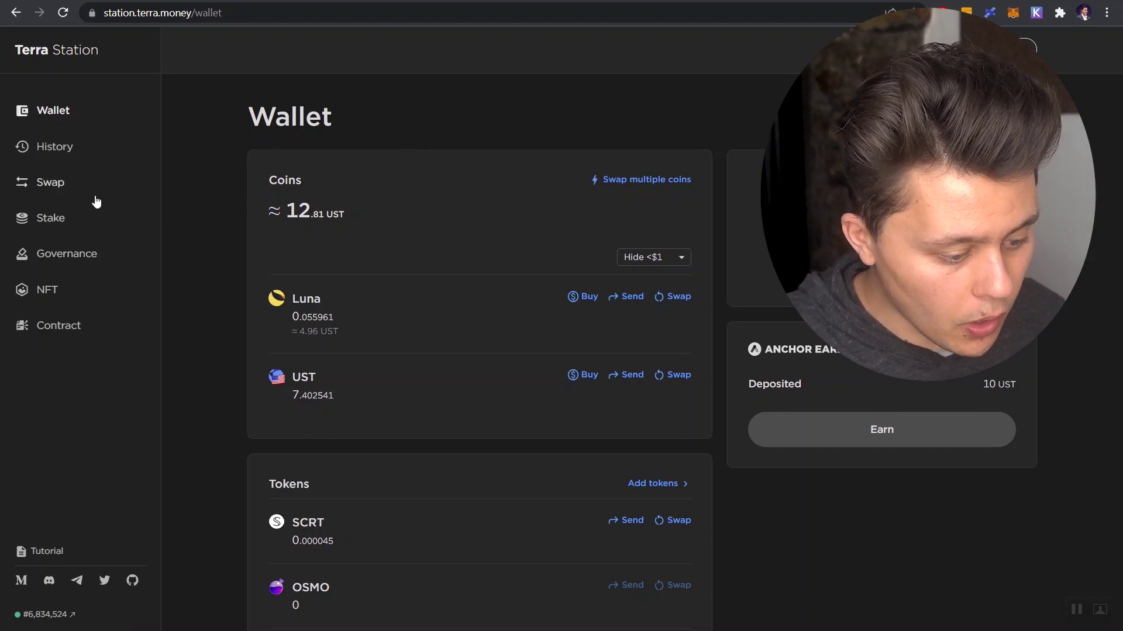
Set up a swap involving Luna, routed through Astroport instead of Terraswap.
{"action": "left_click", "coordinate": [58, 183]}
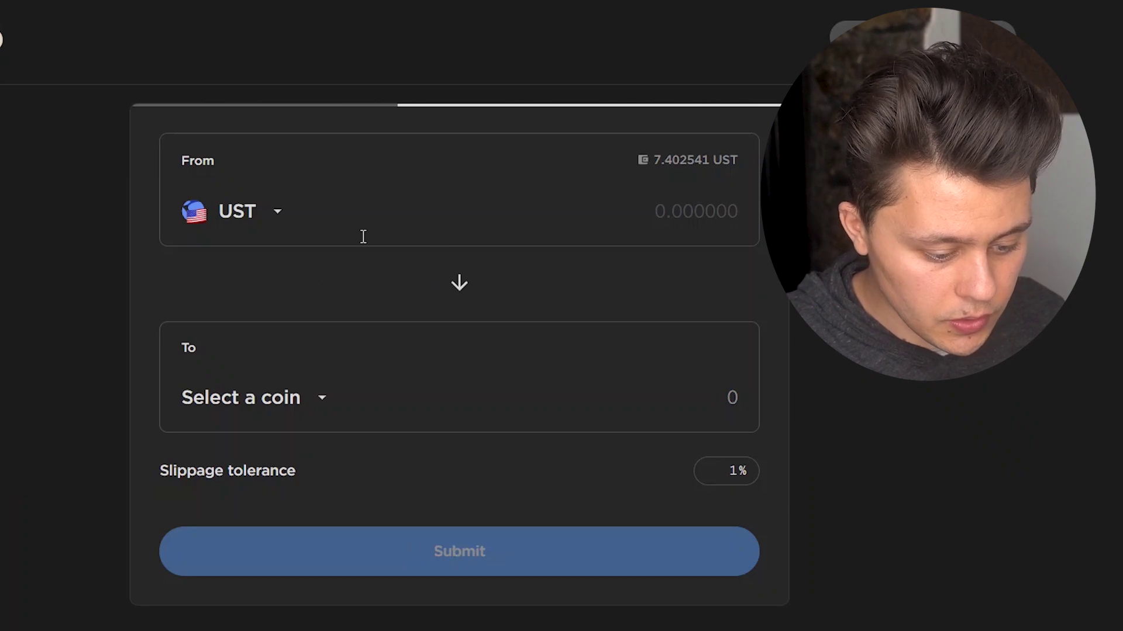
{"action": "left_click", "coordinate": [234, 397]}
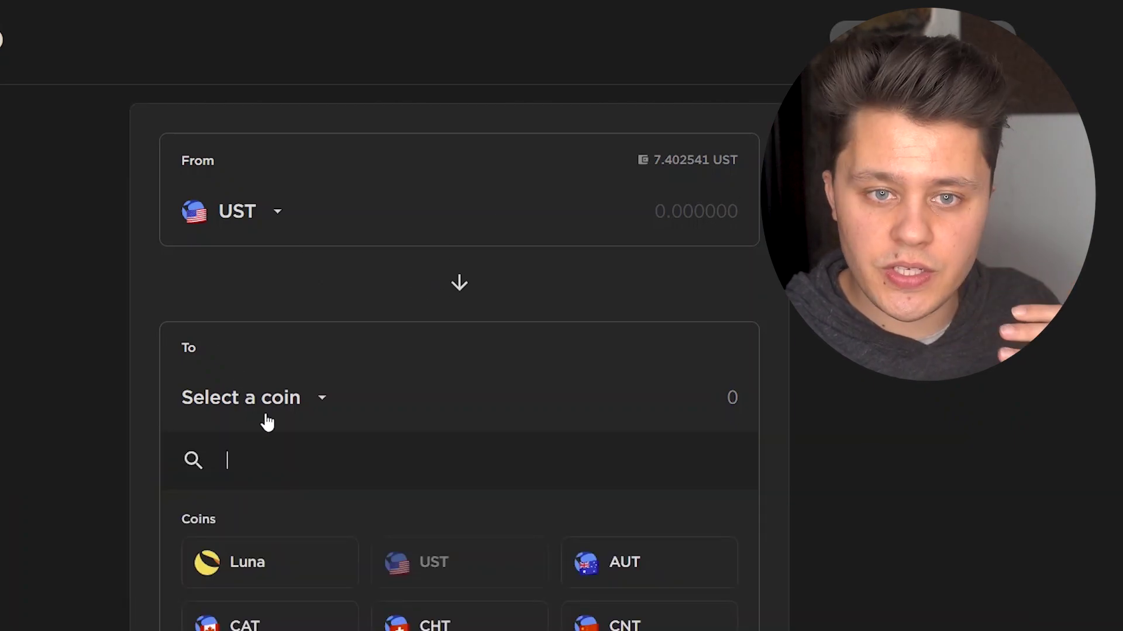
{"action": "left_click", "coordinate": [264, 569]}
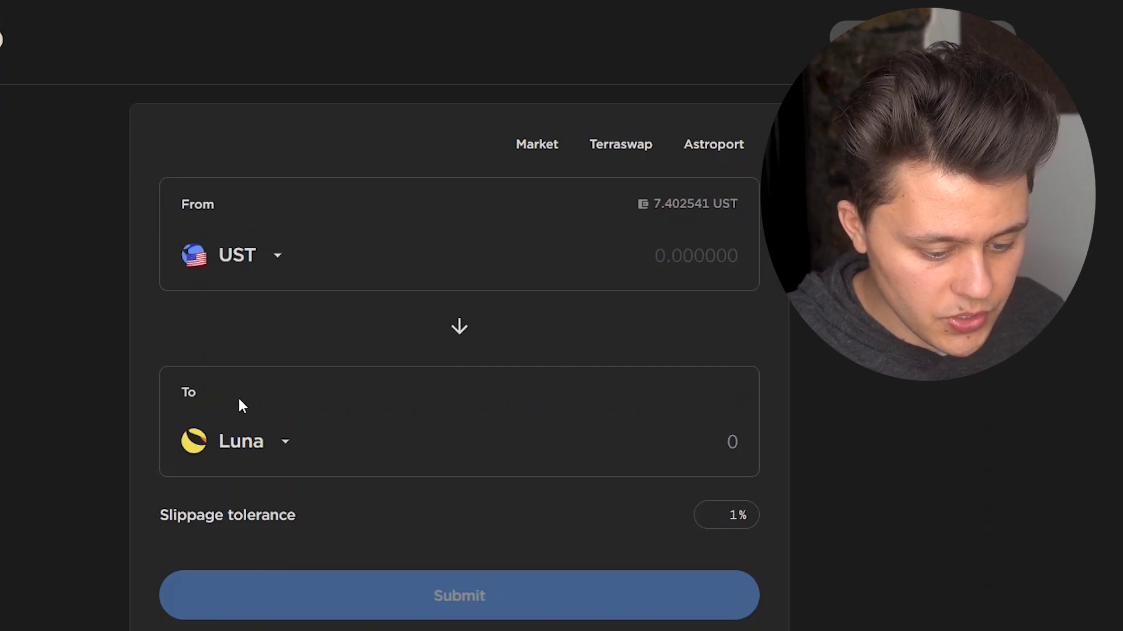
{"action": "left_click", "coordinate": [629, 147]}
{"action": "left_click", "coordinate": [724, 146]}
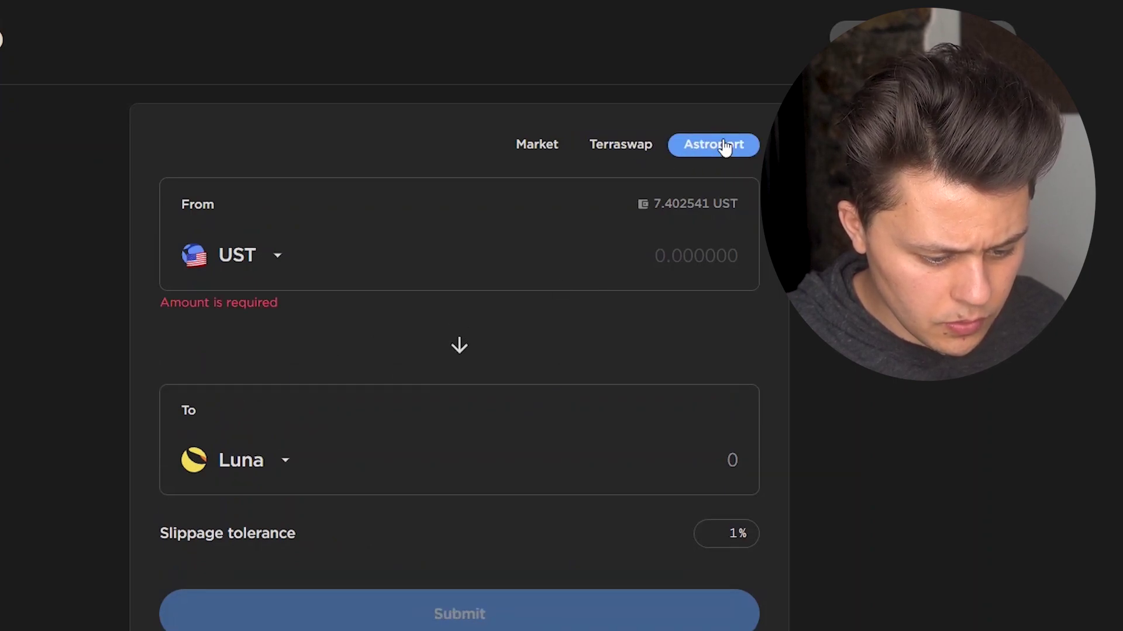
Reverse the swap to Luna→UST and fill in the full 0.055961 Luna balance.
{"action": "scroll", "coordinate": [549, 298], "scroll_direction": "down", "scroll_amount": 2}
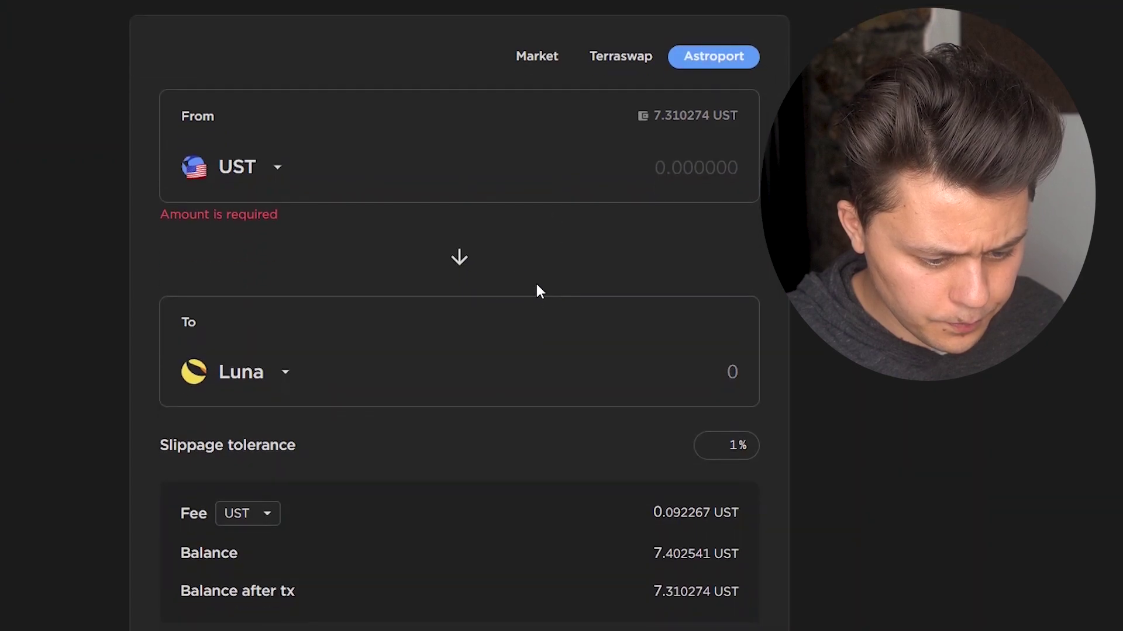
{"action": "left_click", "coordinate": [460, 261]}
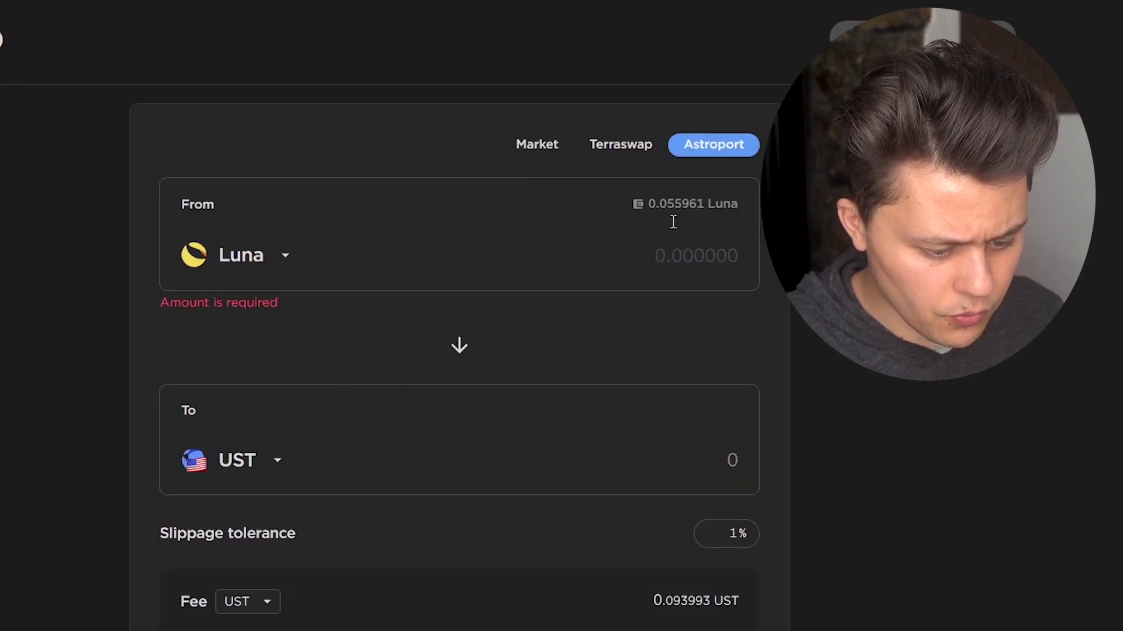
{"action": "left_click", "coordinate": [690, 211]}
{"action": "scroll", "coordinate": [545, 448], "scroll_direction": "down", "scroll_amount": 2}
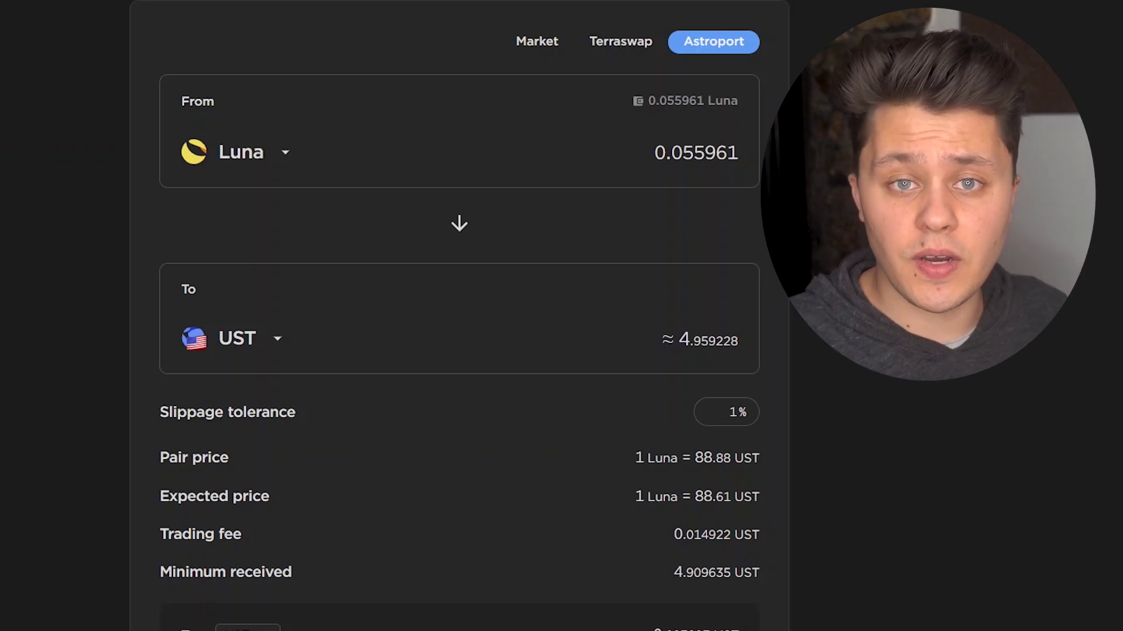
{"action": "scroll", "coordinate": [783, 543], "scroll_direction": "down", "scroll_amount": 2}
{"action": "scroll", "coordinate": [755, 147], "scroll_direction": "up", "scroll_amount": 4}
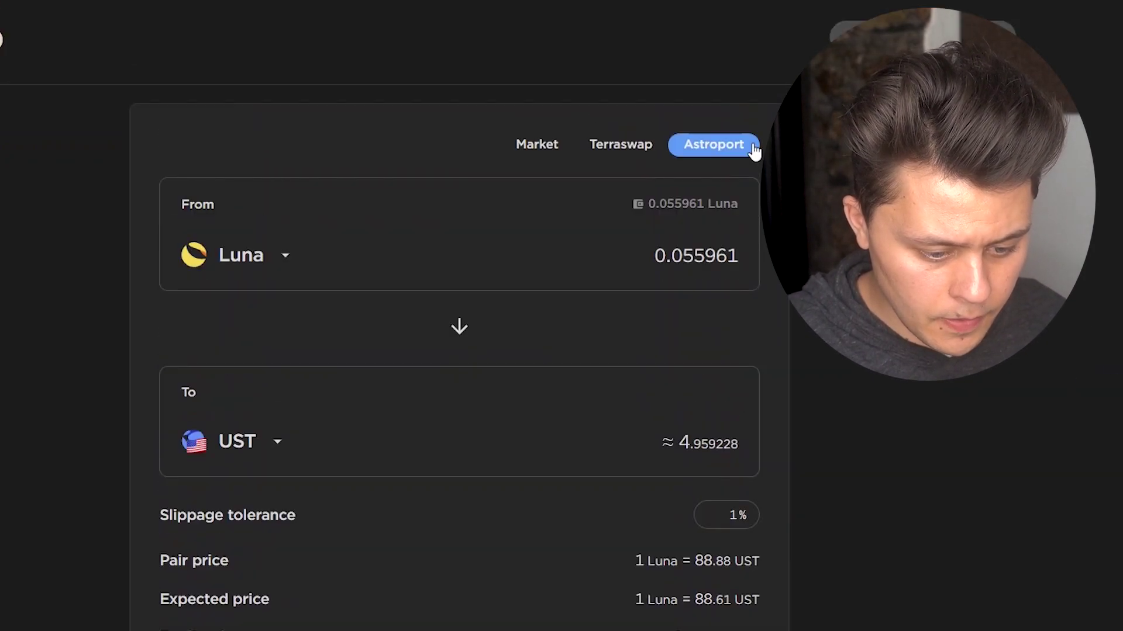
{"action": "scroll", "coordinate": [770, 439], "scroll_direction": "down", "scroll_amount": 4}
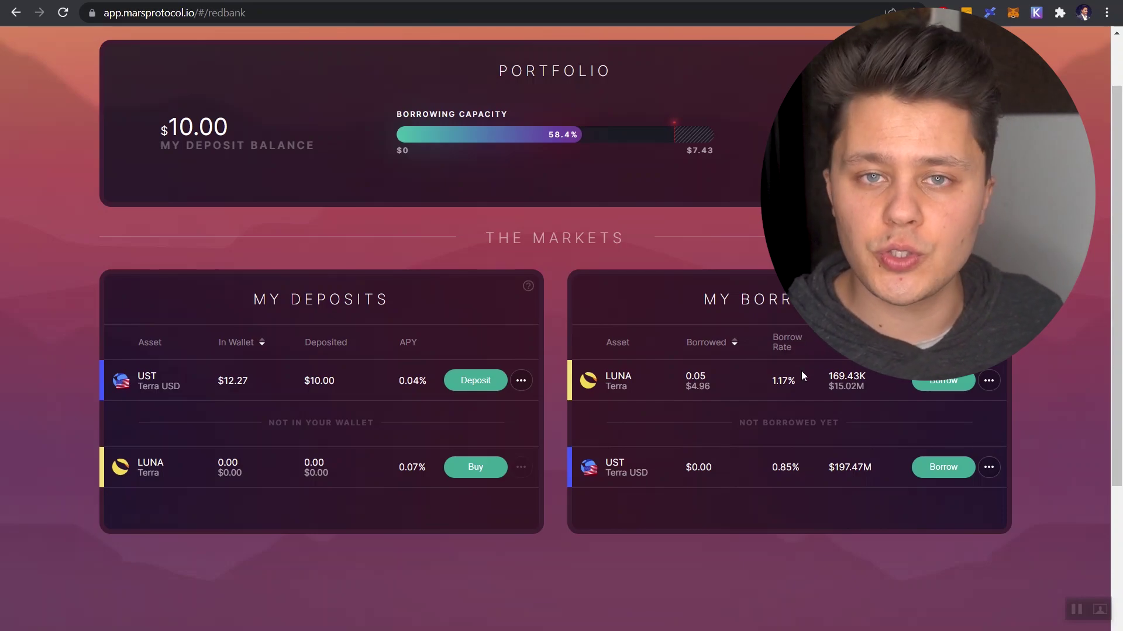
Highlight the 0.05 LUNA borrowed amount on the Red Bank page.
{"action": "left_click_drag", "start_coordinate": [685, 377], "coordinate": [700, 380]}
{"action": "left_click", "coordinate": [709, 380]}
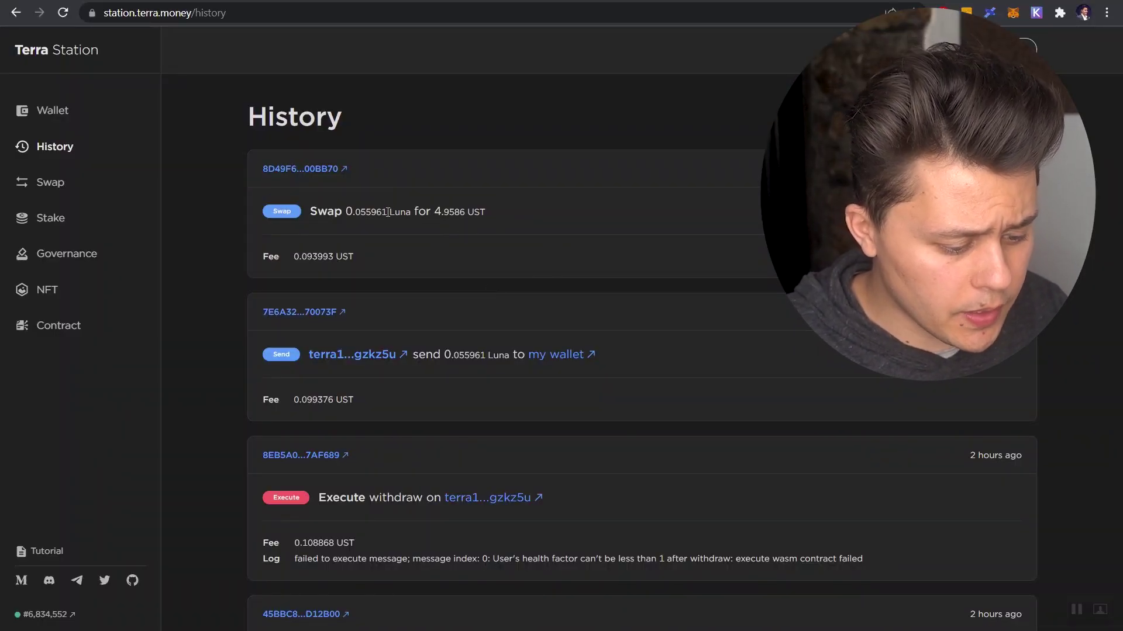
Note the 0.055961 Luna sold, then set a new swap spending 4.99 UST for Luna.
{"action": "left_click_drag", "start_coordinate": [391, 213], "coordinate": [346, 212]}
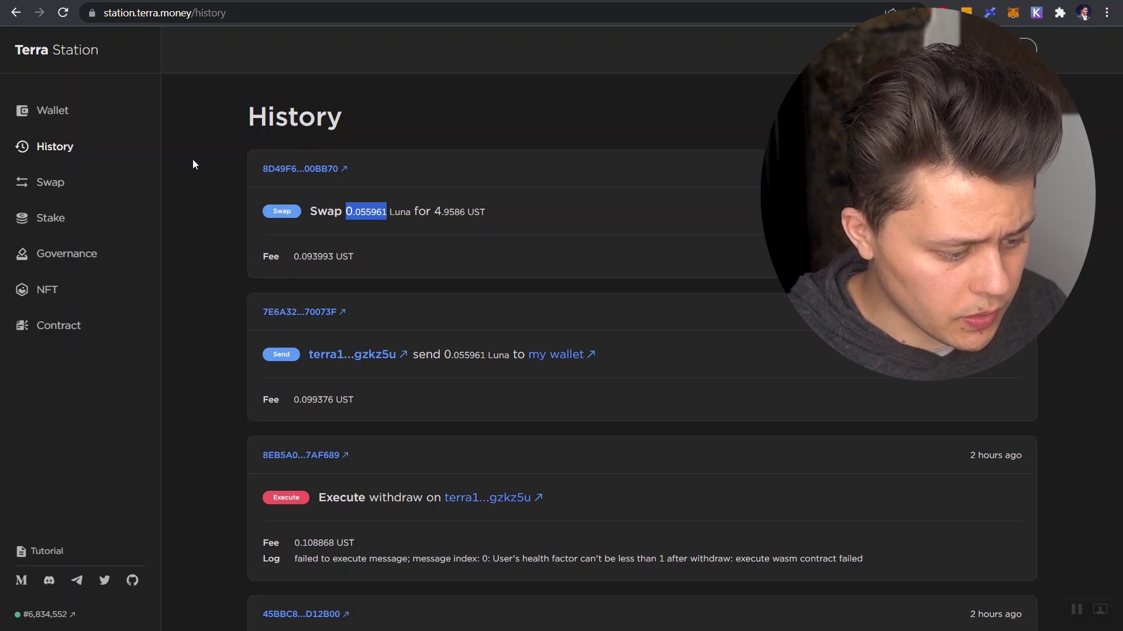
{"action": "left_click", "coordinate": [46, 183]}
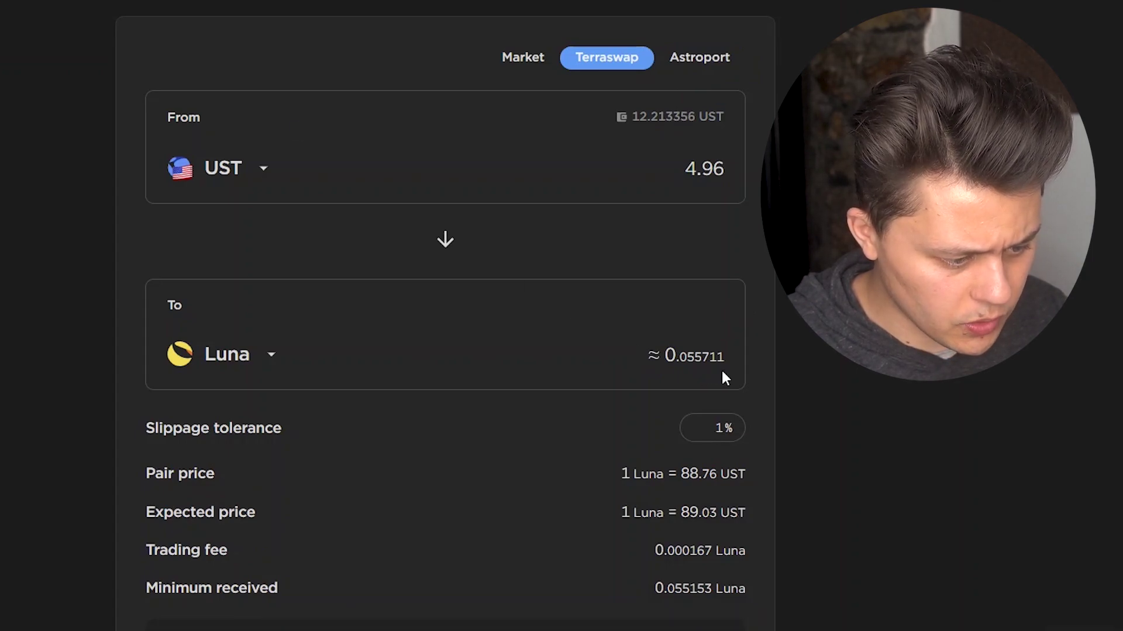
{"action": "key", "text": "BackSpace"}
{"action": "type", "text": "7"}
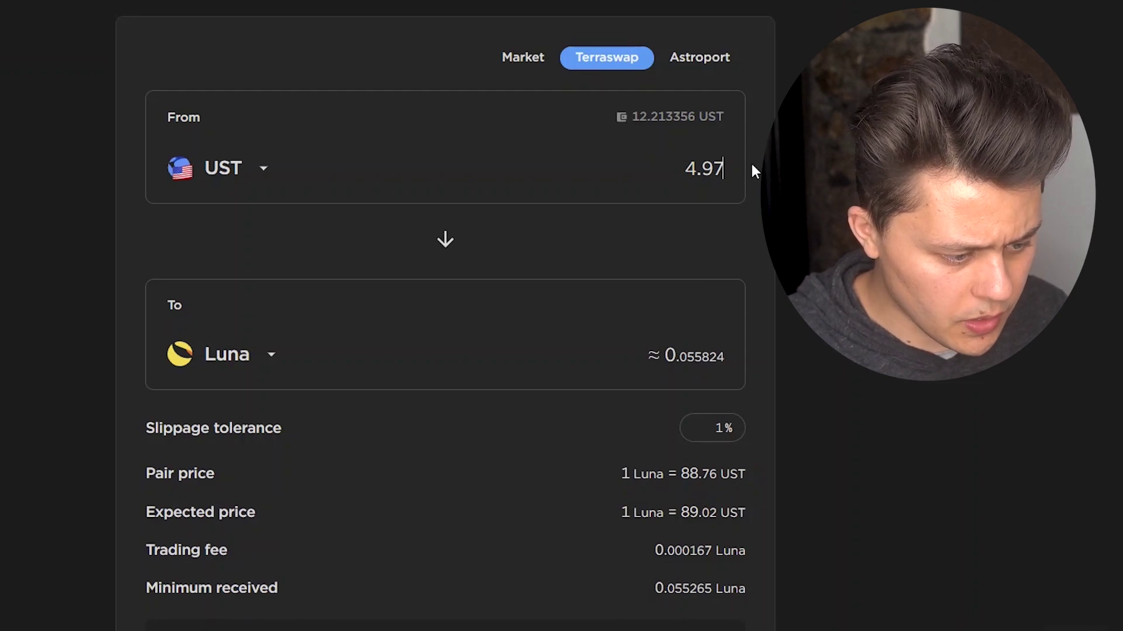
{"action": "key", "text": "BackSpace"}
{"action": "type", "text": "8"}
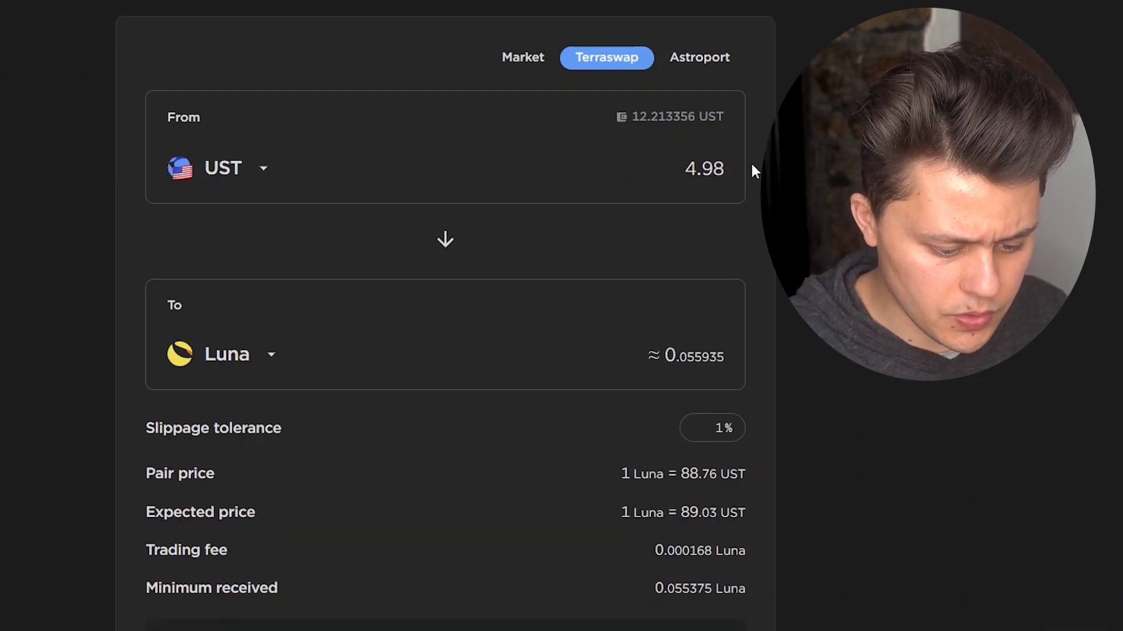
{"action": "key", "text": "BackSpace"}
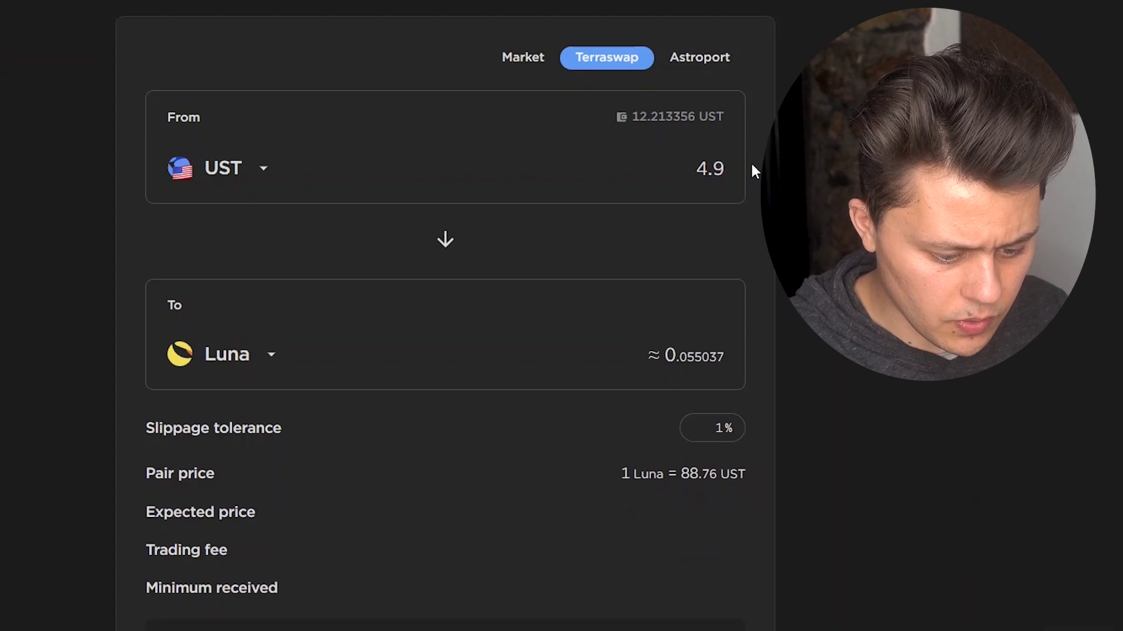
{"action": "type", "text": "9"}
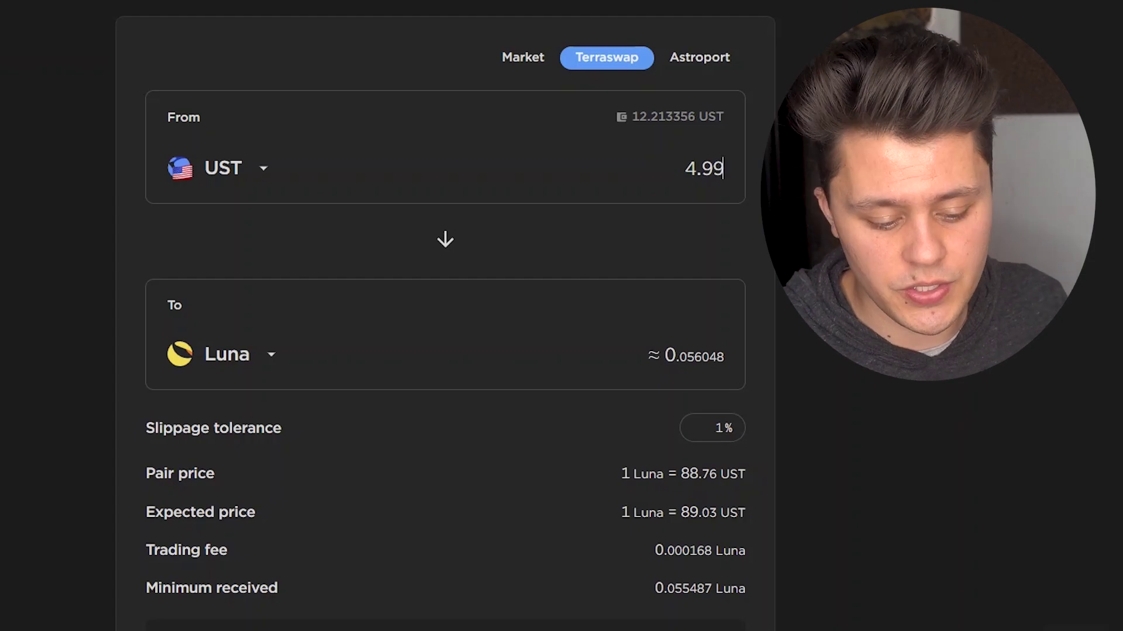
Submit and approve the 4.99 UST → Luna swap, then reload Red Bank.
{"action": "scroll", "coordinate": [444, 316], "scroll_direction": "down", "scroll_amount": 2}
{"action": "scroll", "coordinate": [444, 316], "scroll_direction": "down", "scroll_amount": 2}
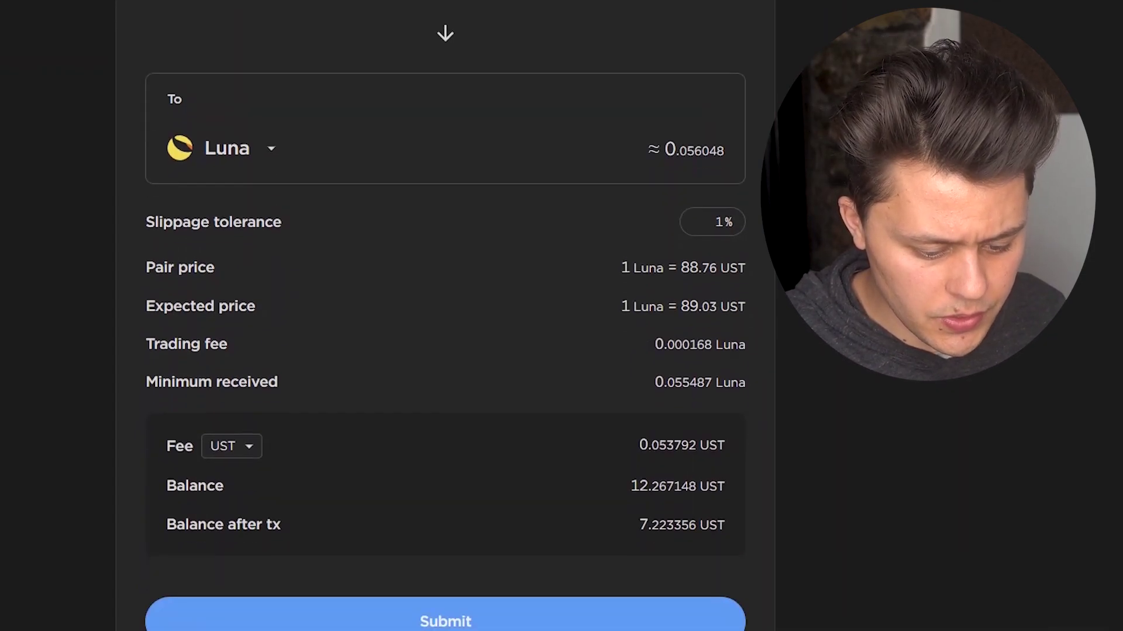
{"action": "scroll", "coordinate": [445, 315], "scroll_direction": "up", "scroll_amount": 2}
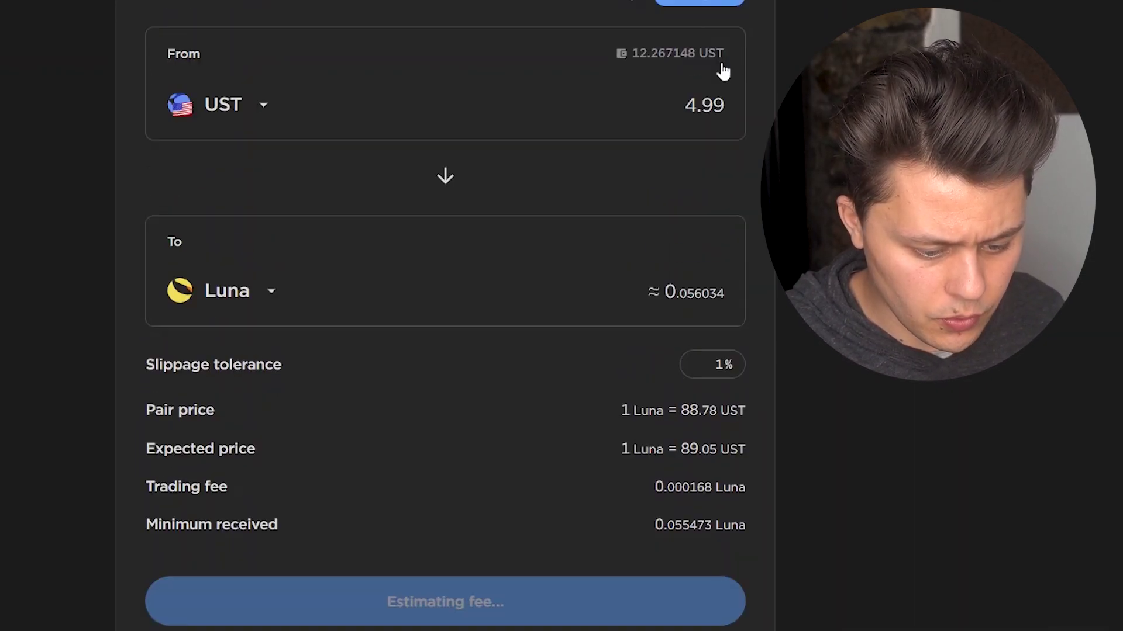
{"action": "scroll", "coordinate": [444, 316], "scroll_direction": "down", "scroll_amount": 2}
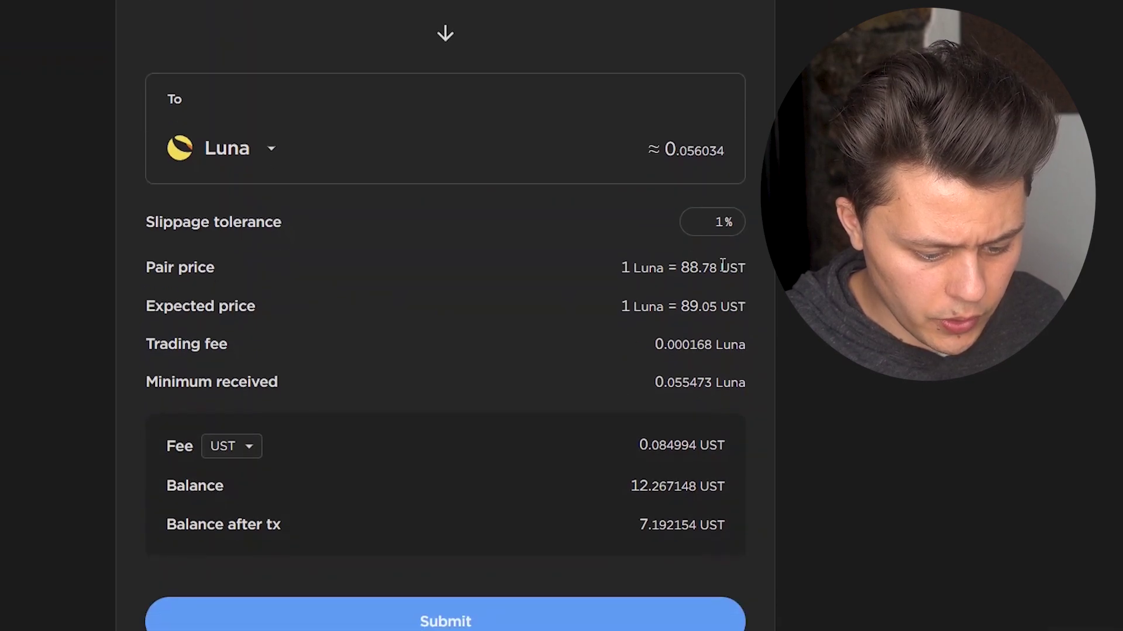
{"action": "left_click", "coordinate": [494, 619]}
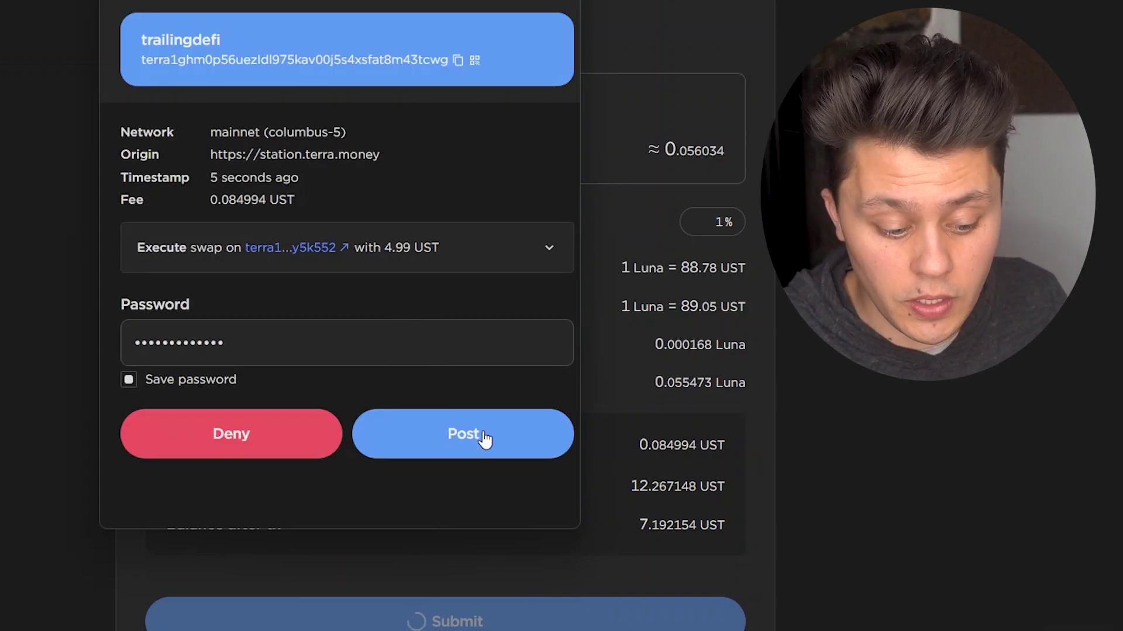
{"action": "left_click", "coordinate": [483, 436]}
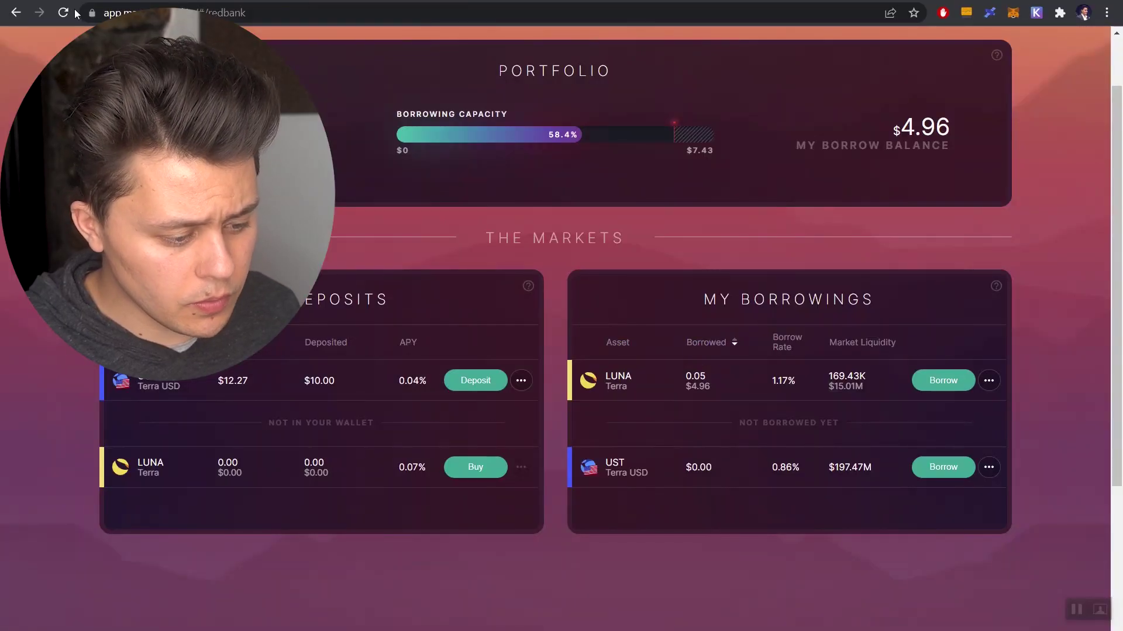
{"action": "left_click", "coordinate": [63, 12]}
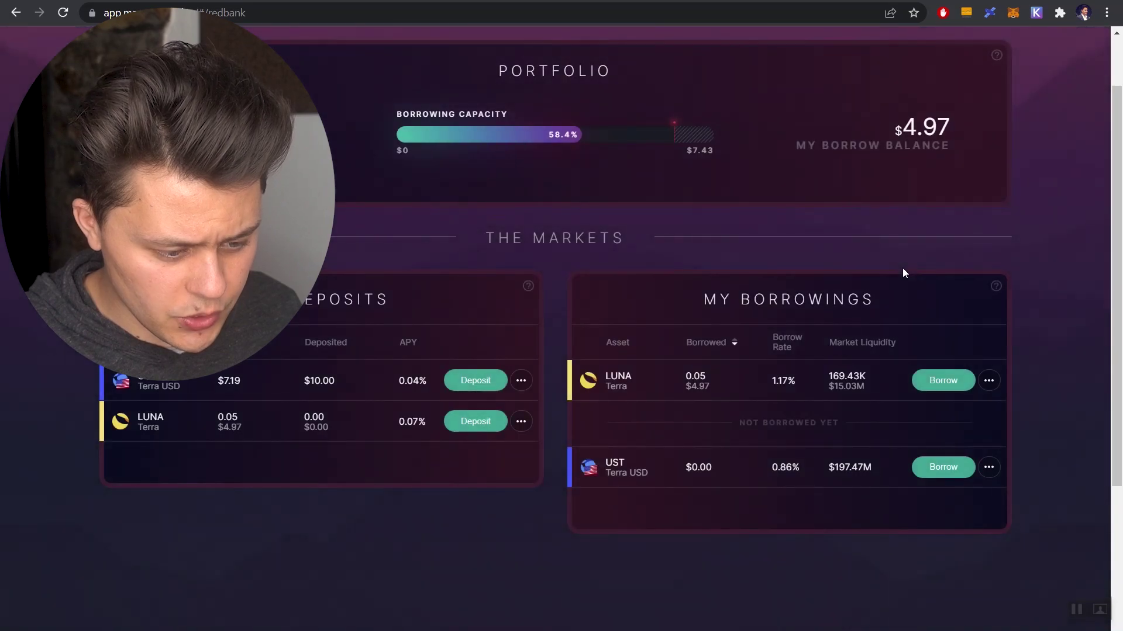
Choose Repay from the LUNA row's ••• menu under My Borrowings.
{"action": "scroll", "coordinate": [929, 295], "scroll_direction": "down", "scroll_amount": 1}
{"action": "left_click", "coordinate": [988, 307]}
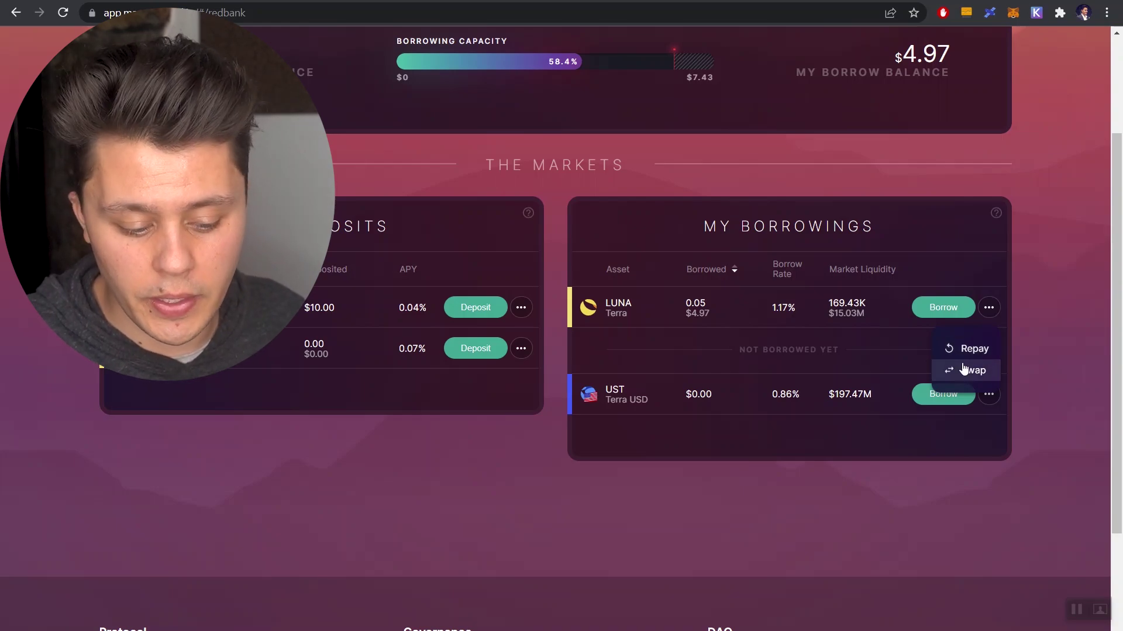
{"action": "left_click", "coordinate": [965, 349]}
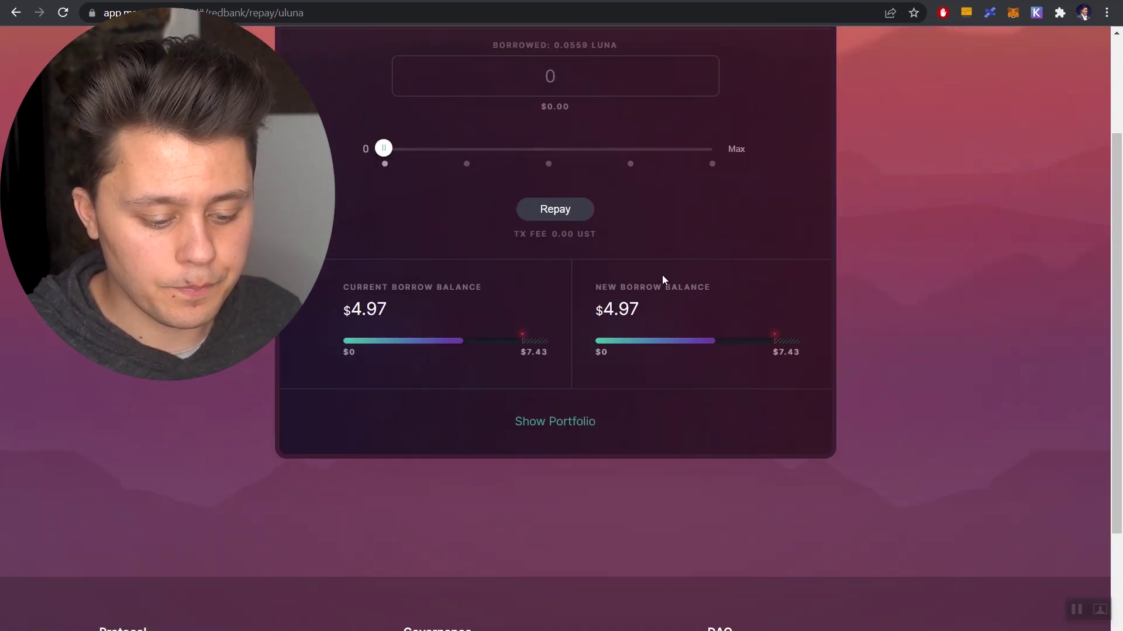
Repay the full LUNA debt with the repay slider at Max, then dismiss the completion notice.
{"action": "scroll", "coordinate": [590, 271], "scroll_direction": "up", "scroll_amount": 3}
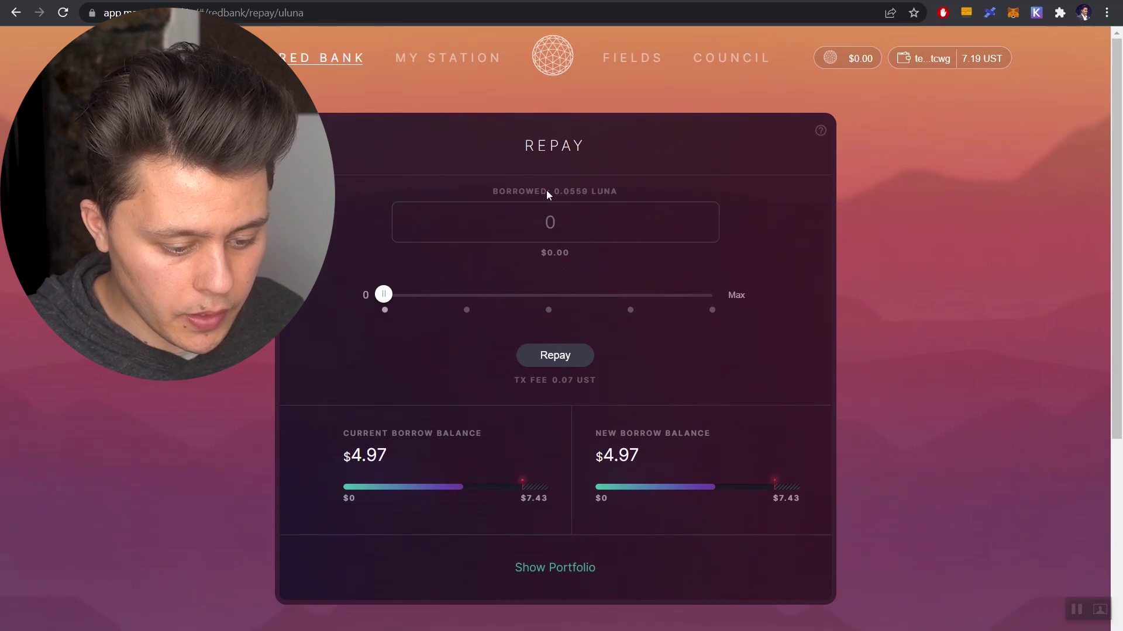
{"action": "left_click_drag", "start_coordinate": [398, 299], "coordinate": [718, 294]}
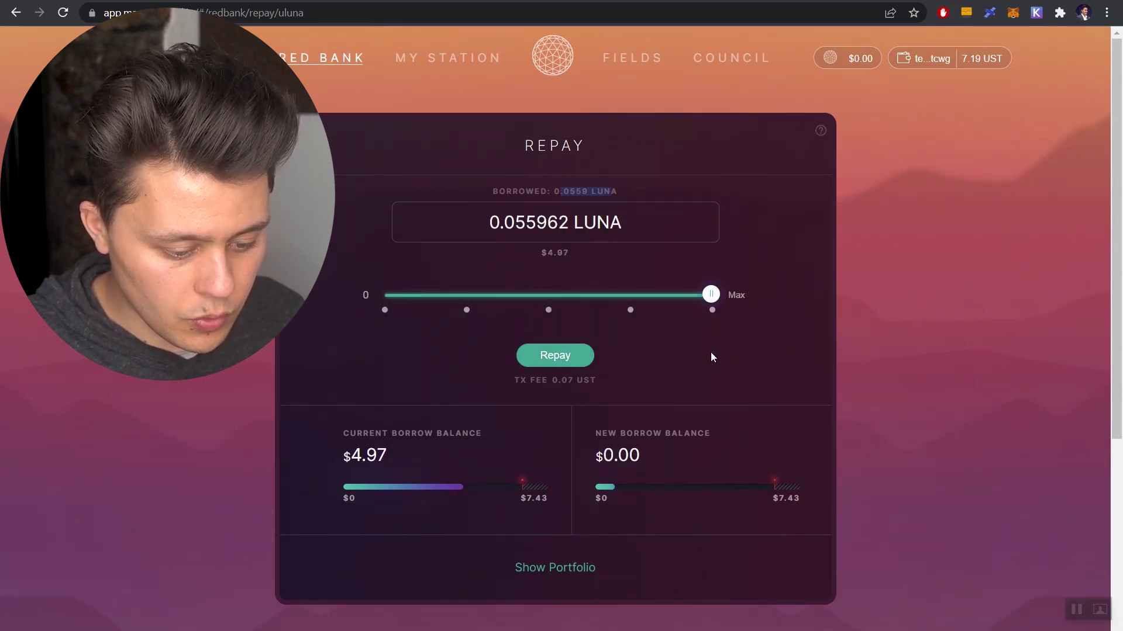
{"action": "left_click", "coordinate": [565, 357]}
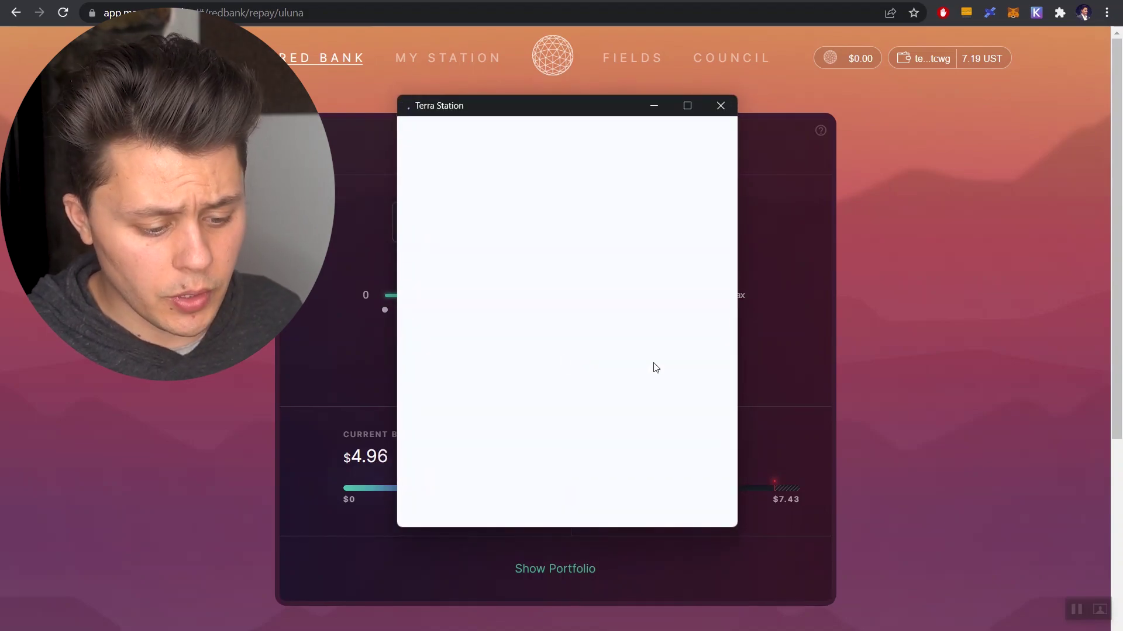
{"action": "left_click", "coordinate": [560, 502]}
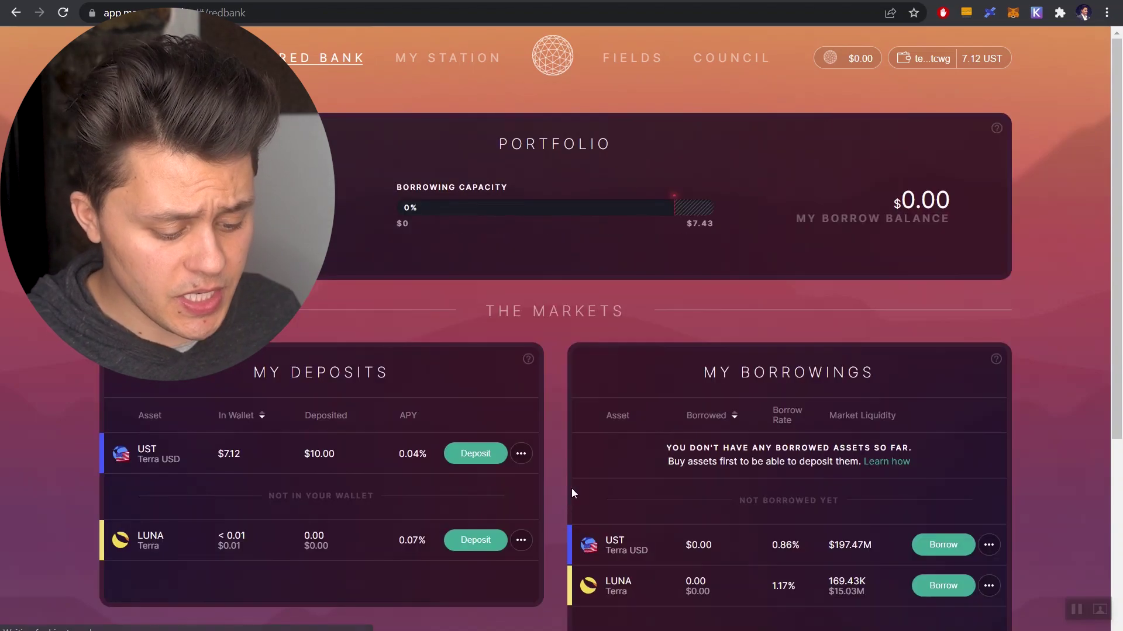
Reload the dashboard and confirm the LUNA borrow balance is $0.00 with nothing borrowed.
{"action": "scroll", "coordinate": [697, 286], "scroll_direction": "down", "scroll_amount": 2}
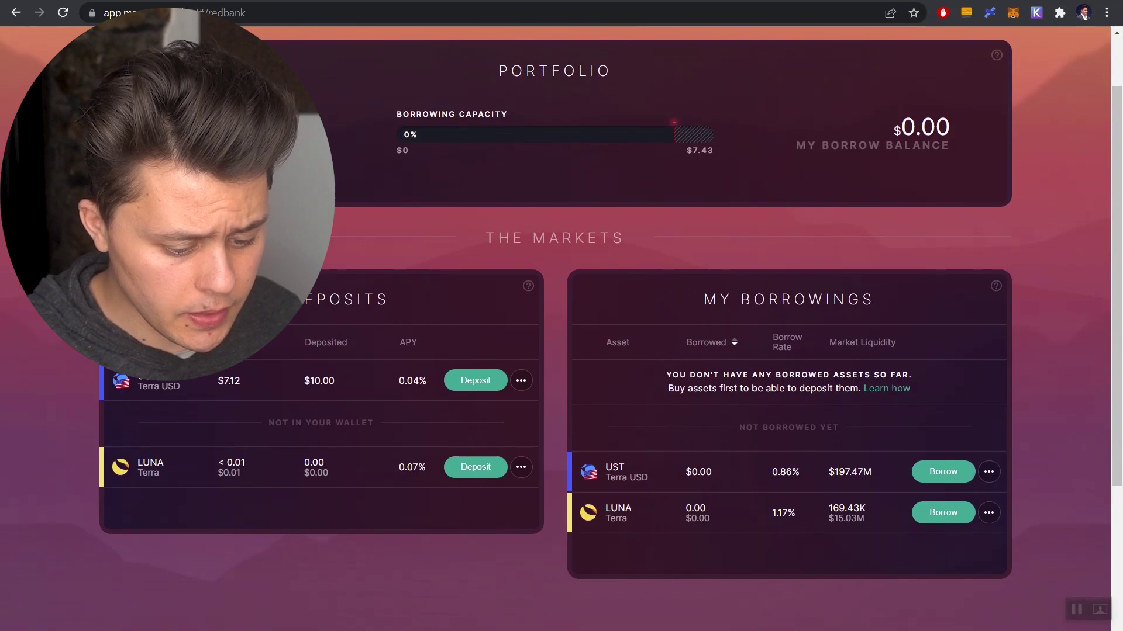
{"action": "left_click", "coordinate": [59, 15]}
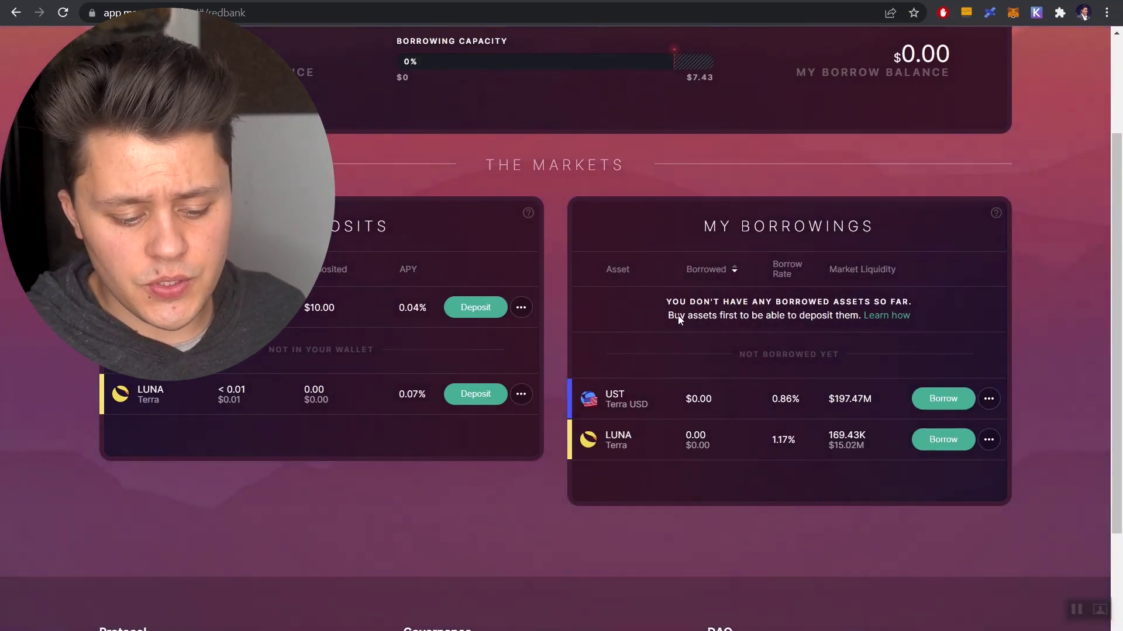
{"action": "left_click_drag", "start_coordinate": [823, 302], "coordinate": [752, 280]}
{"action": "left_click", "coordinate": [918, 303]}
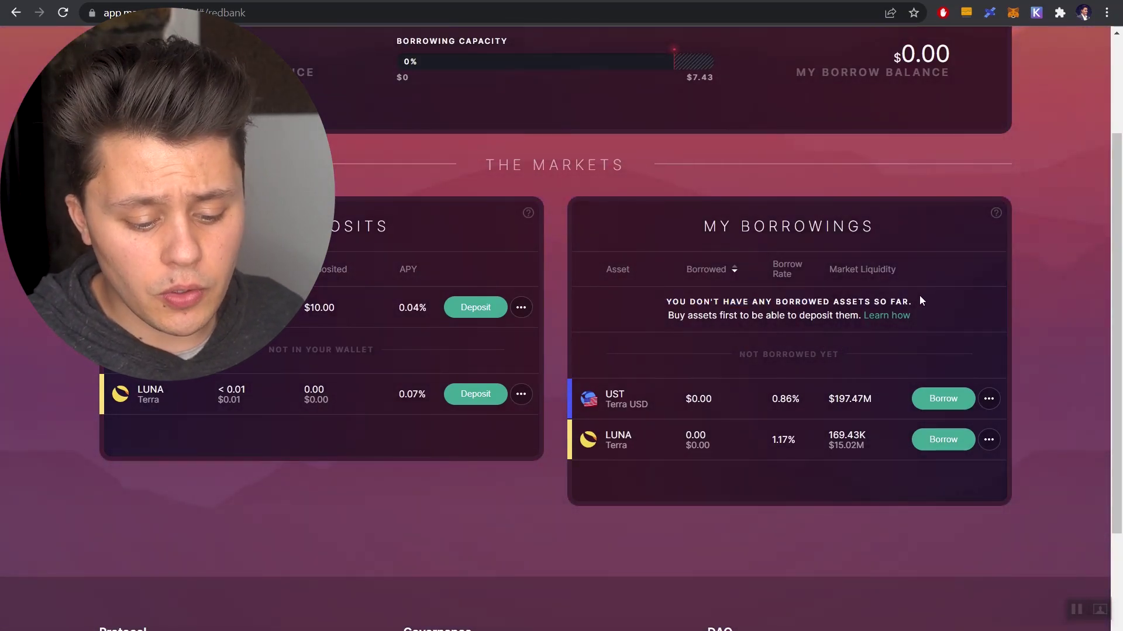
{"action": "scroll", "coordinate": [921, 294], "scroll_direction": "up", "scroll_amount": 3}
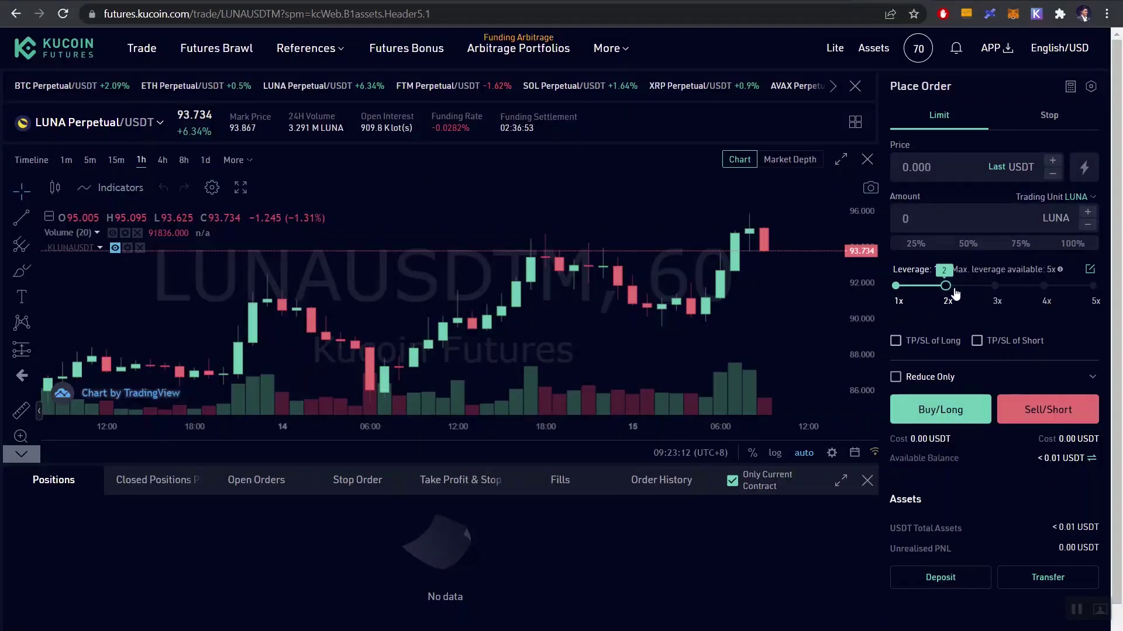
Raise the short position's leverage to 5x and view the funding rate history records.
{"action": "left_click_drag", "start_coordinate": [1013, 291], "coordinate": [1081, 289]}
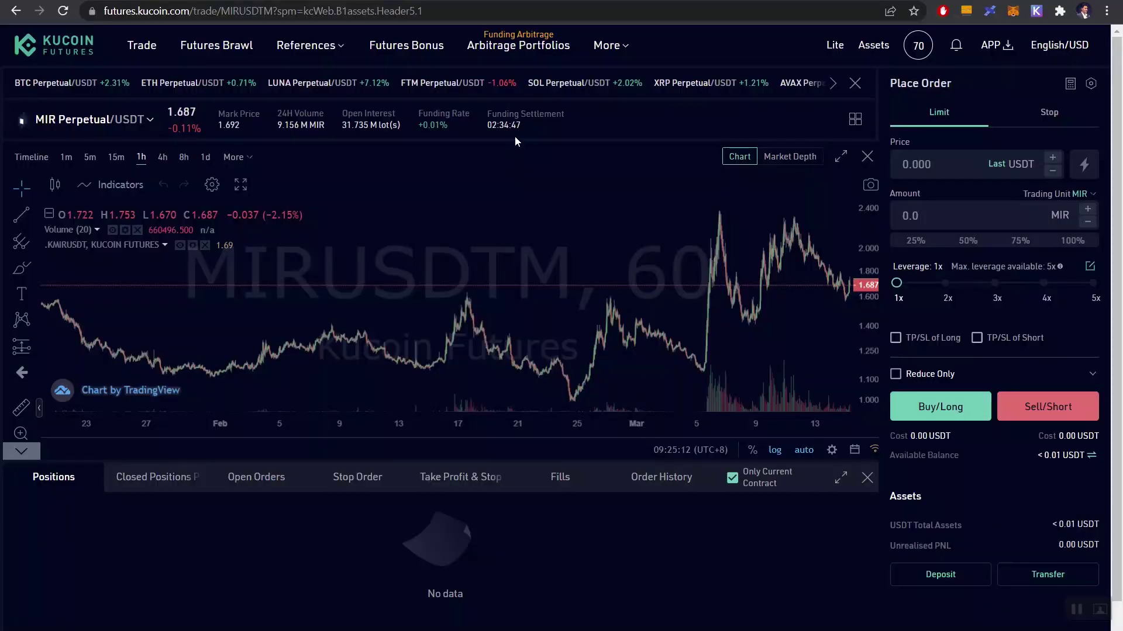
{"action": "mouse_move", "coordinate": [517, 115]}
{"action": "left_click", "coordinate": [661, 123]}
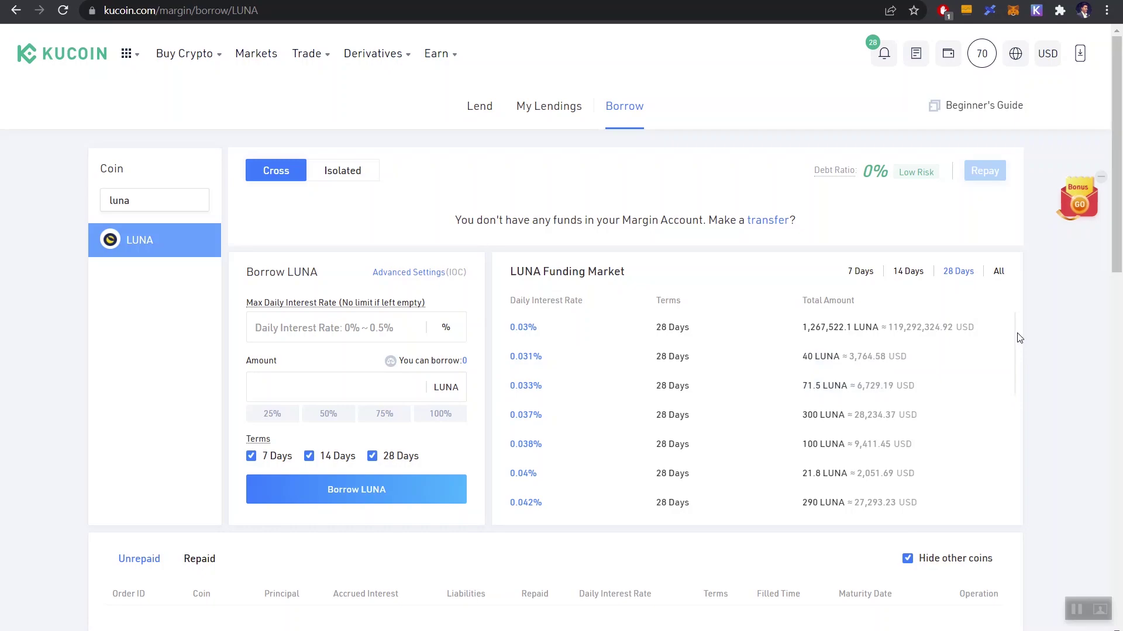
{"action": "scroll", "coordinate": [1016, 336], "scroll_direction": "down", "scroll_amount": 2}
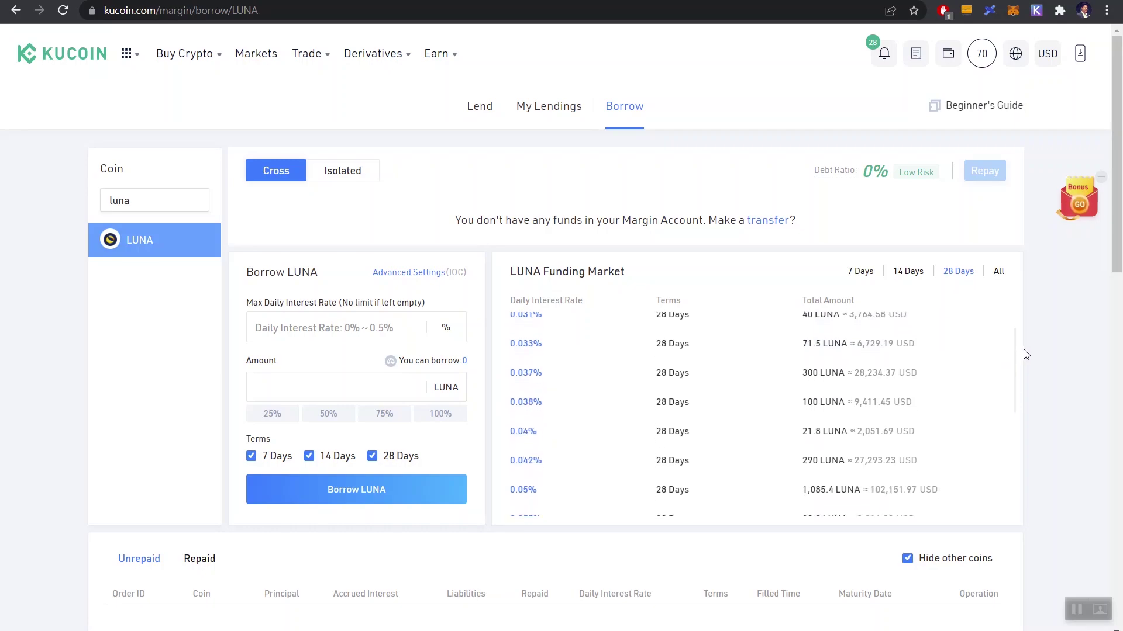
{"action": "scroll", "coordinate": [1033, 369], "scroll_direction": "down", "scroll_amount": 3}
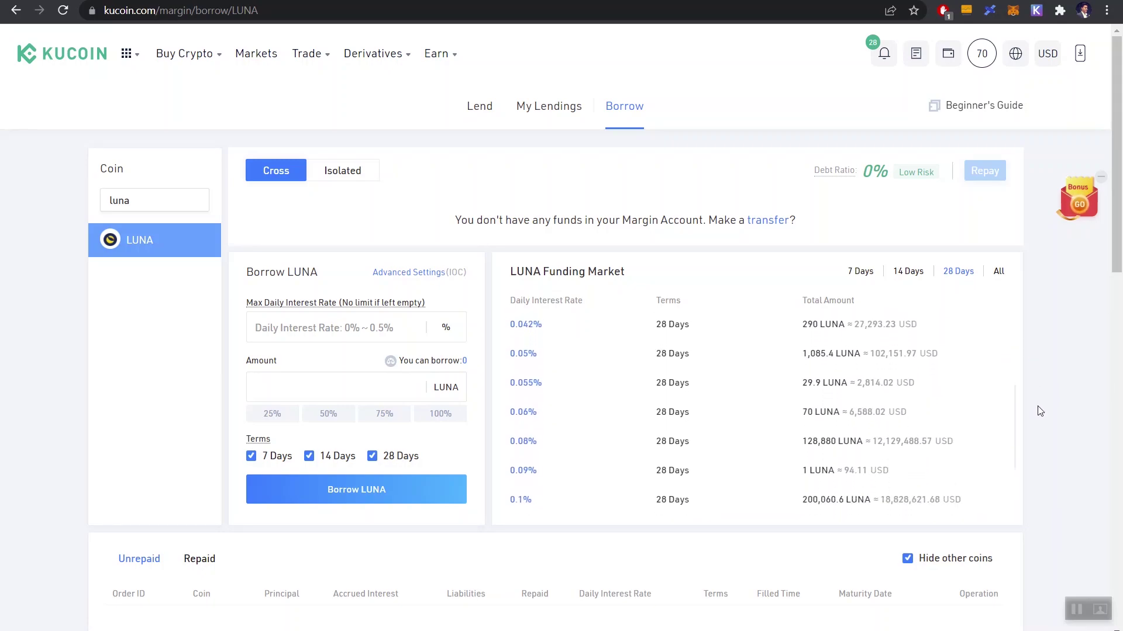